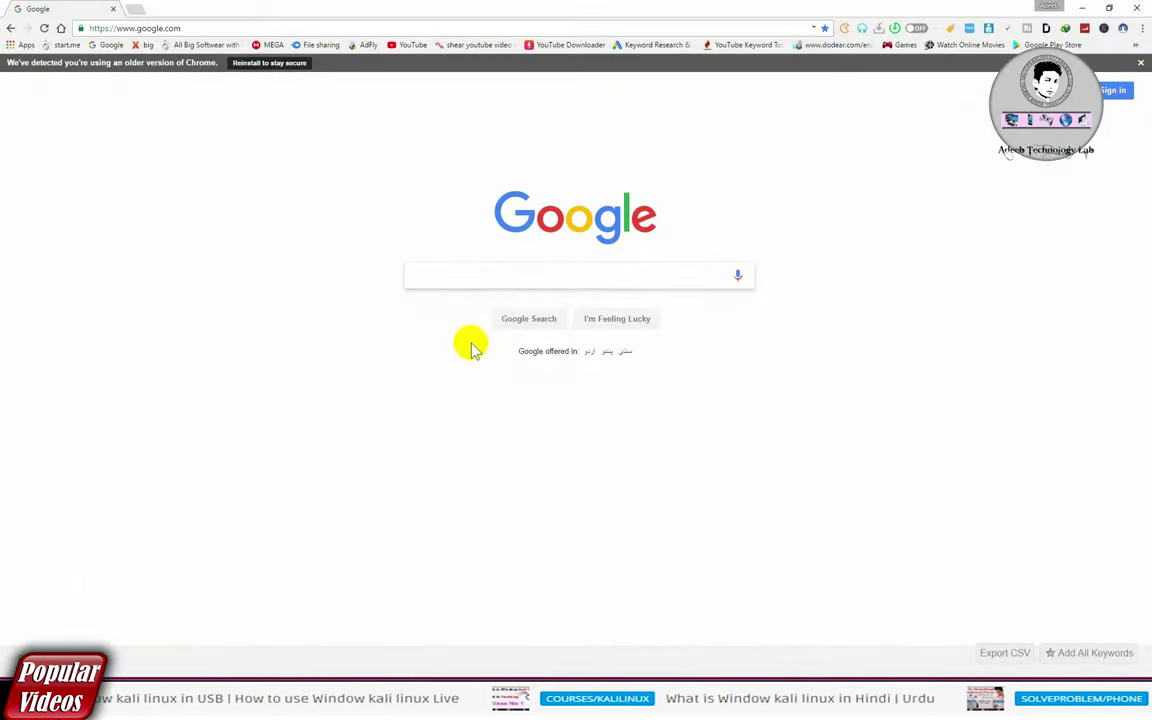
- Load the creator's Photoshop resources Wix site in Chrome from the 'sa' address-bar suggestion
click(219, 28)
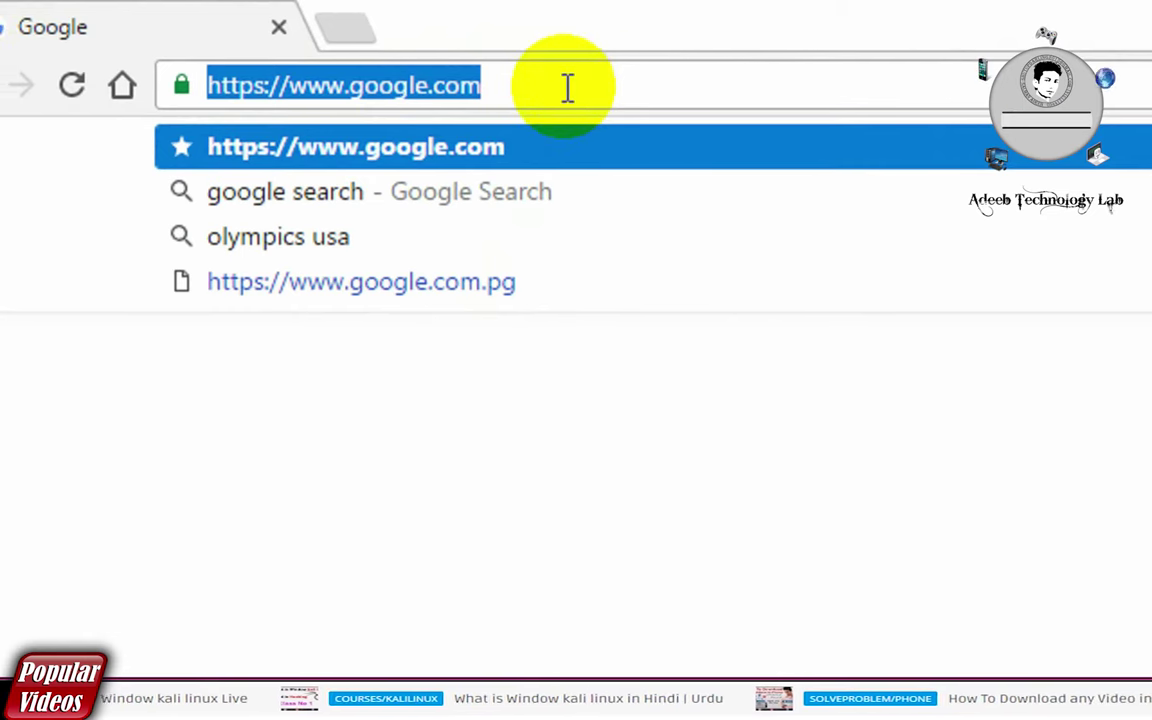
text(sa)
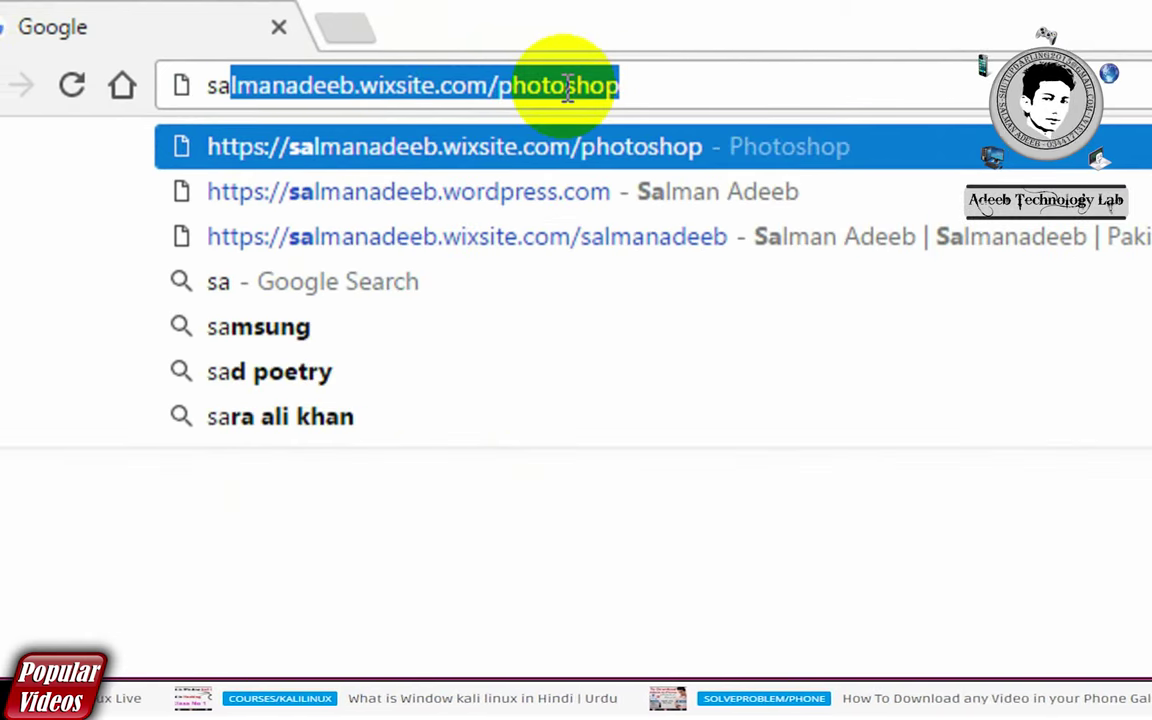
key(Right)
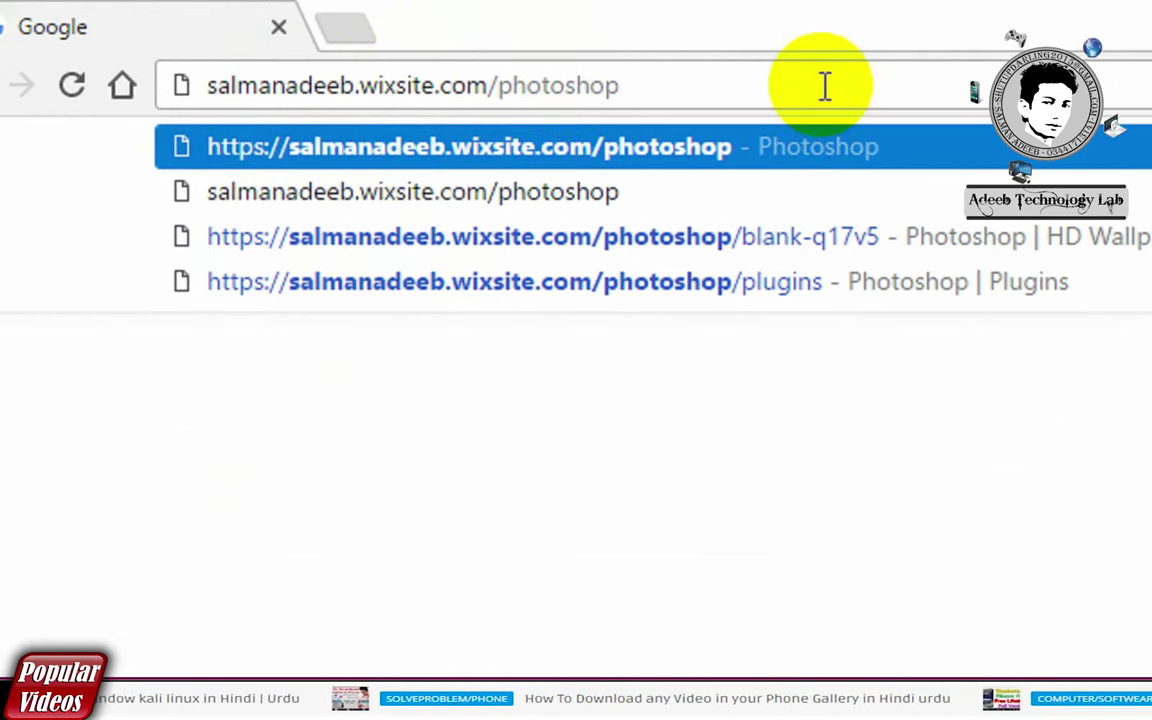
key(Return)
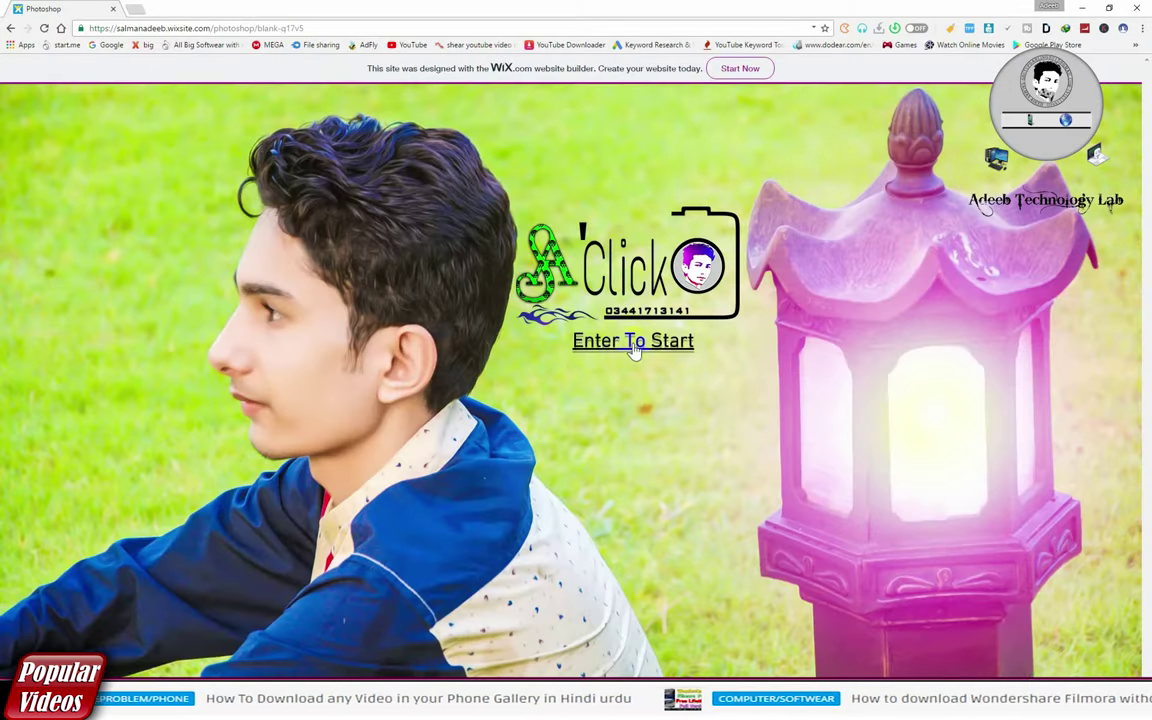
- Enter the site, go to its Plugins page and expand the 'oil Filter' post
click(633, 342)
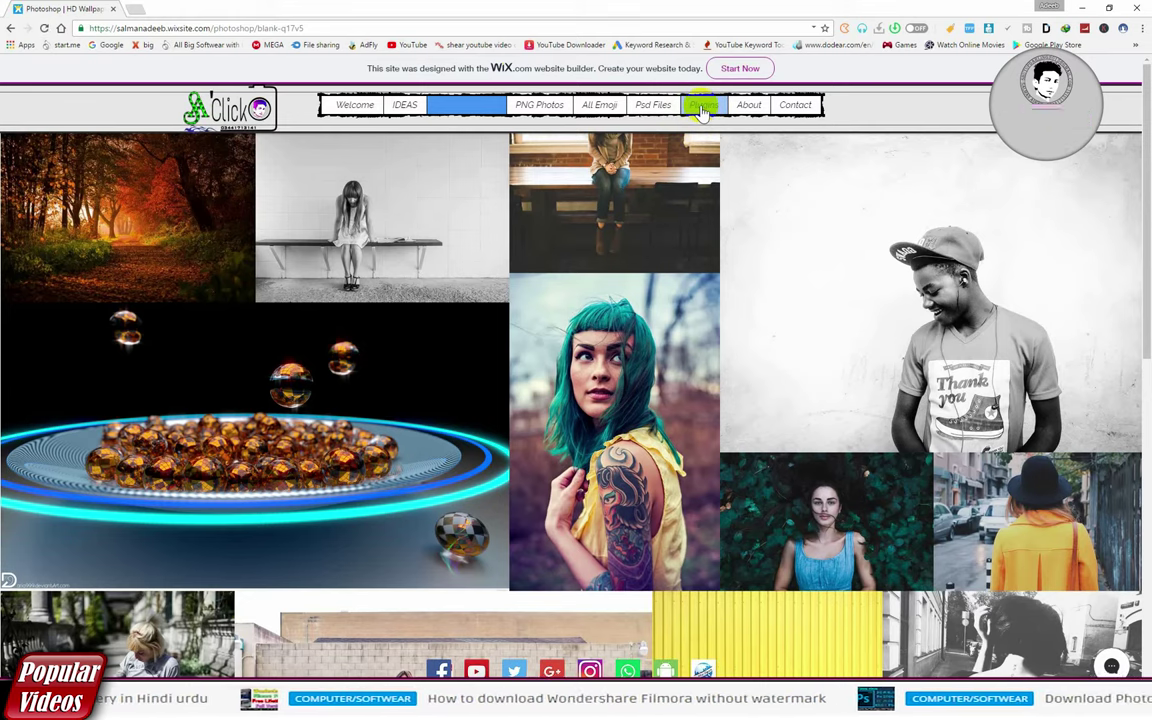
click(703, 107)
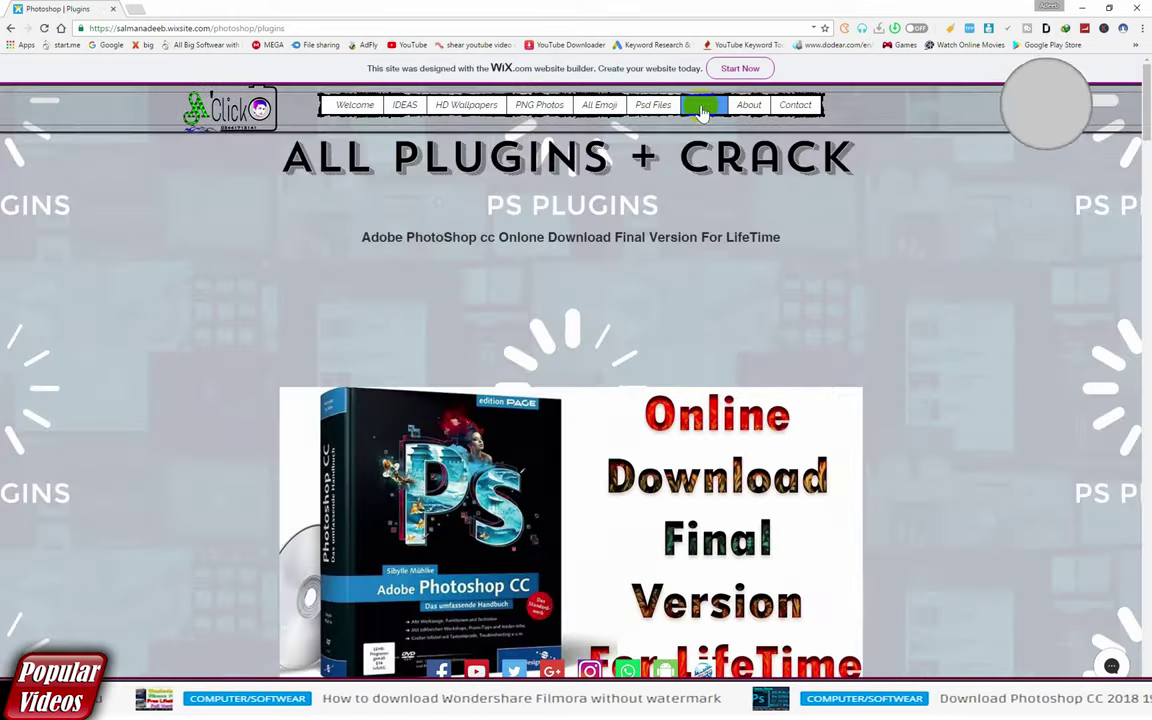
scroll(947, 278, down, 2)
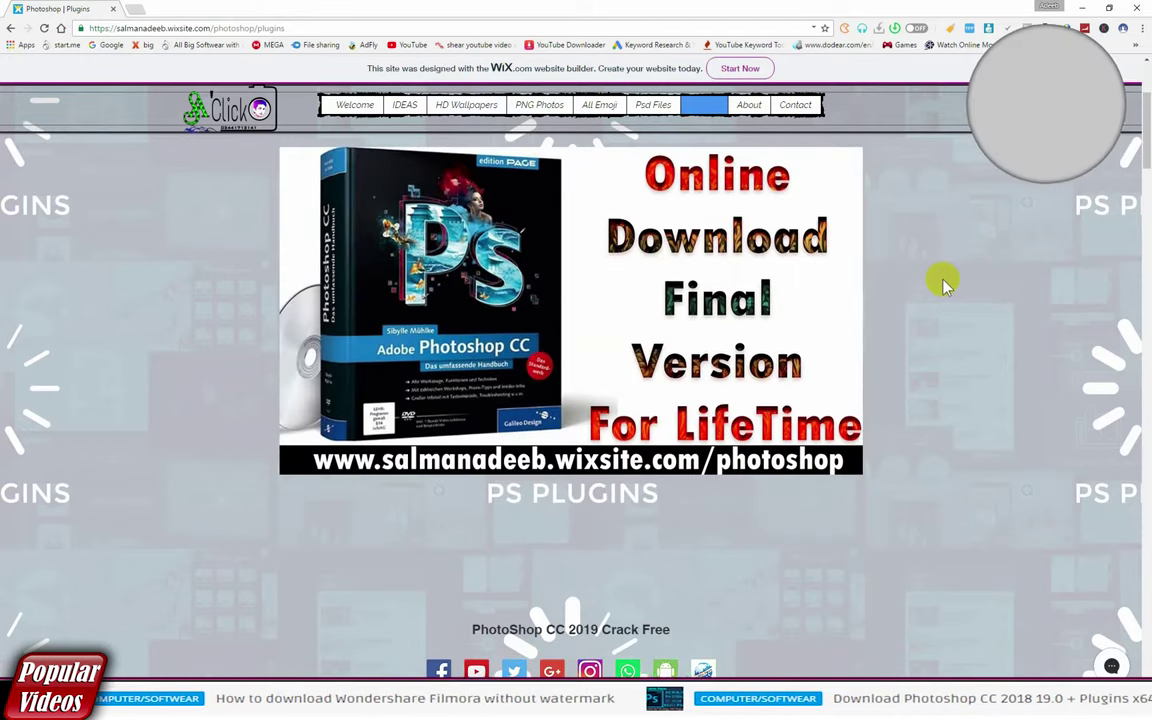
scroll(947, 278, down, 3)
scroll(947, 278, down, 2)
scroll(943, 280, down, 2)
scroll(943, 280, down, 3)
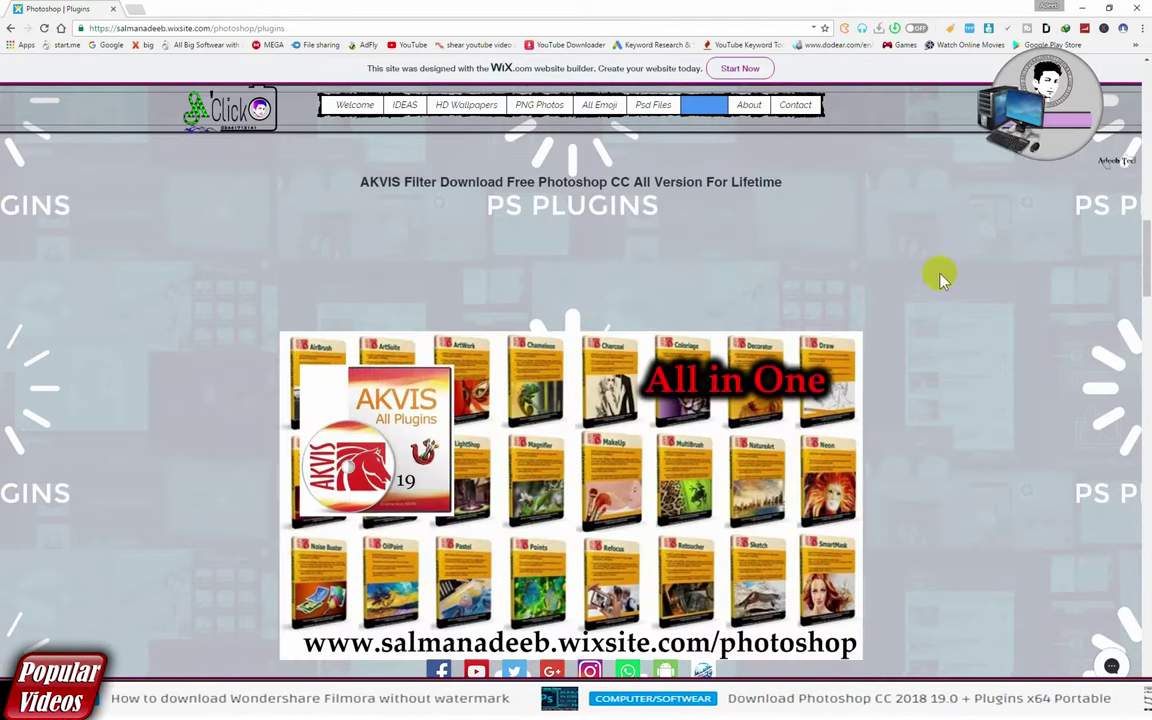
scroll(943, 280, down, 3)
scroll(938, 282, down, 3)
scroll(936, 280, down, 1)
scroll(934, 279, down, 2)
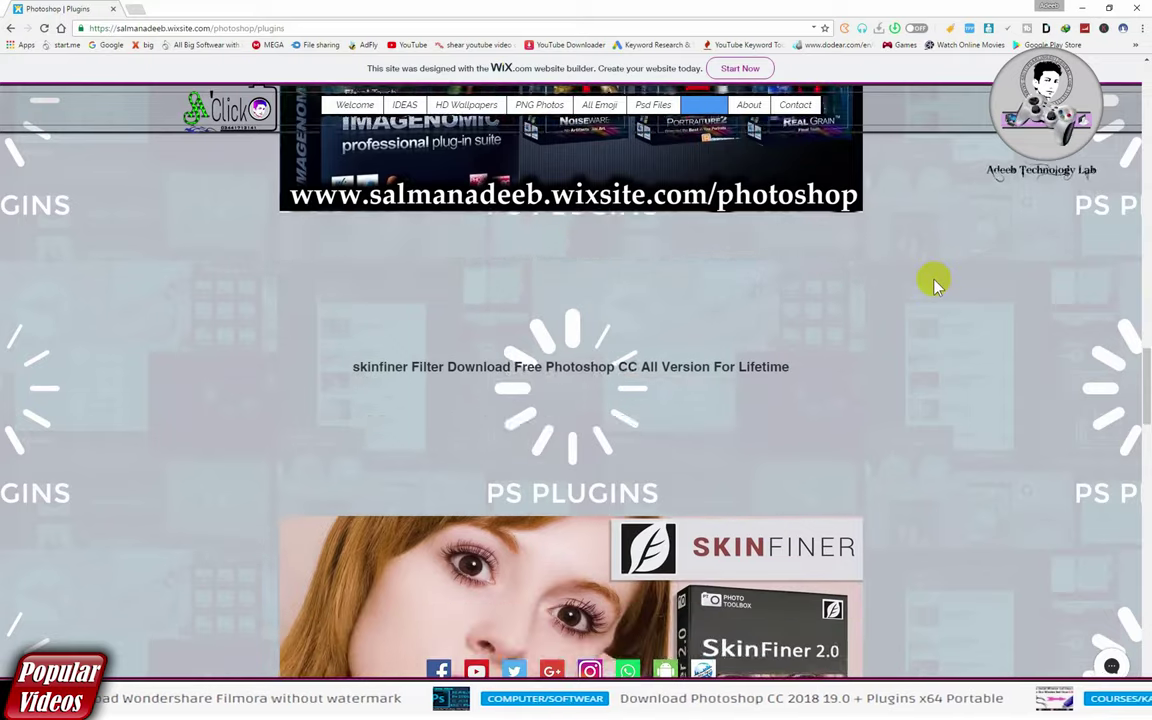
scroll(934, 279, down, 3)
scroll(933, 285, down, 3)
scroll(933, 283, down, 3)
click(595, 343)
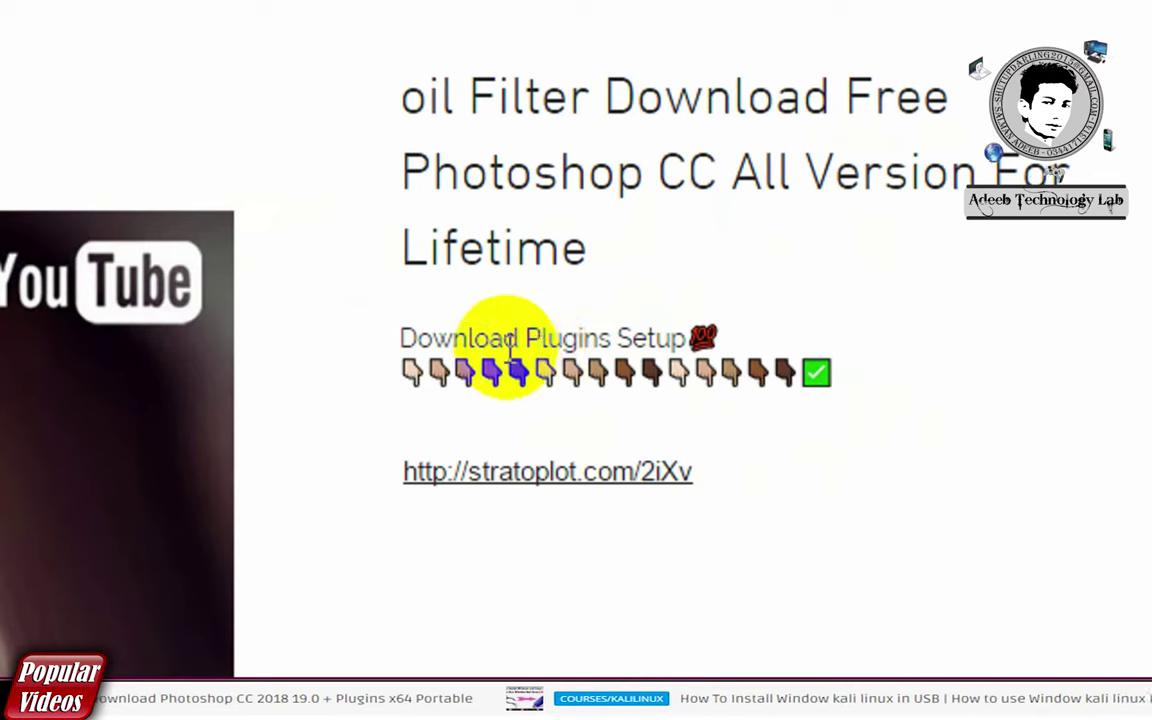
- Open the oil filter's stratoplot.com download link in a new tab
drag(410, 340, 694, 332)
click(599, 334)
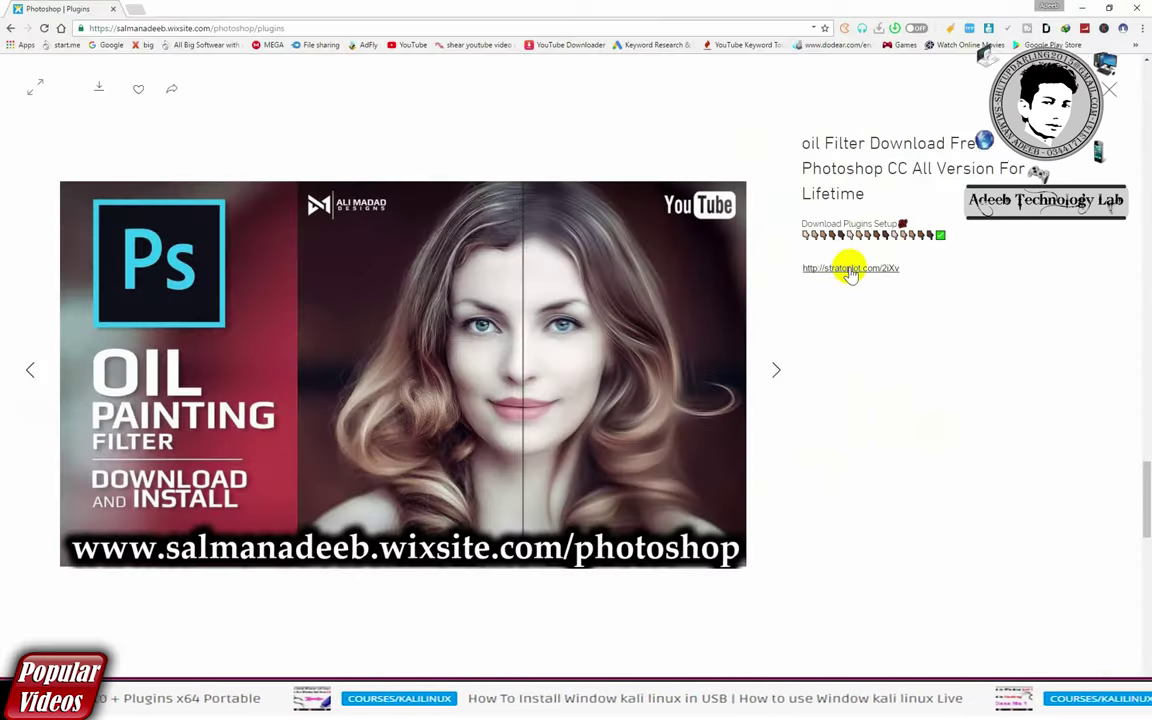
click(850, 268)
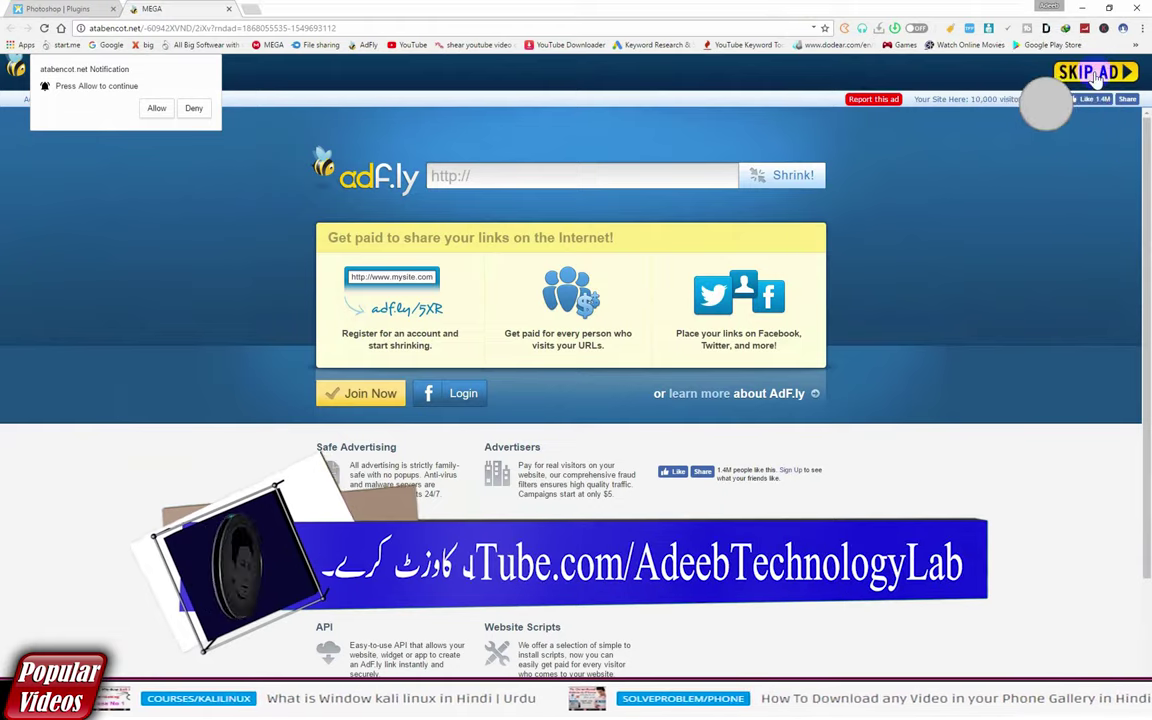
- Skip the ad and download Oil Filter.rar (2.3 MB) from MEGA into Downloads\Programs
click(1096, 74)
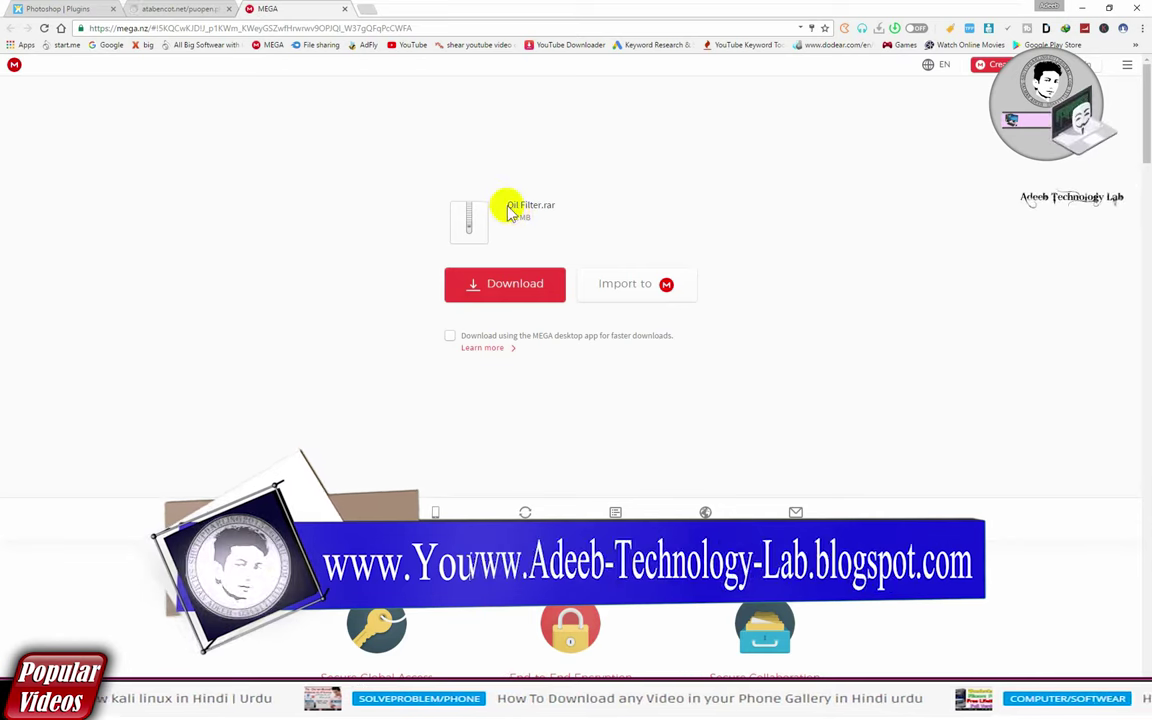
drag(519, 204, 560, 204)
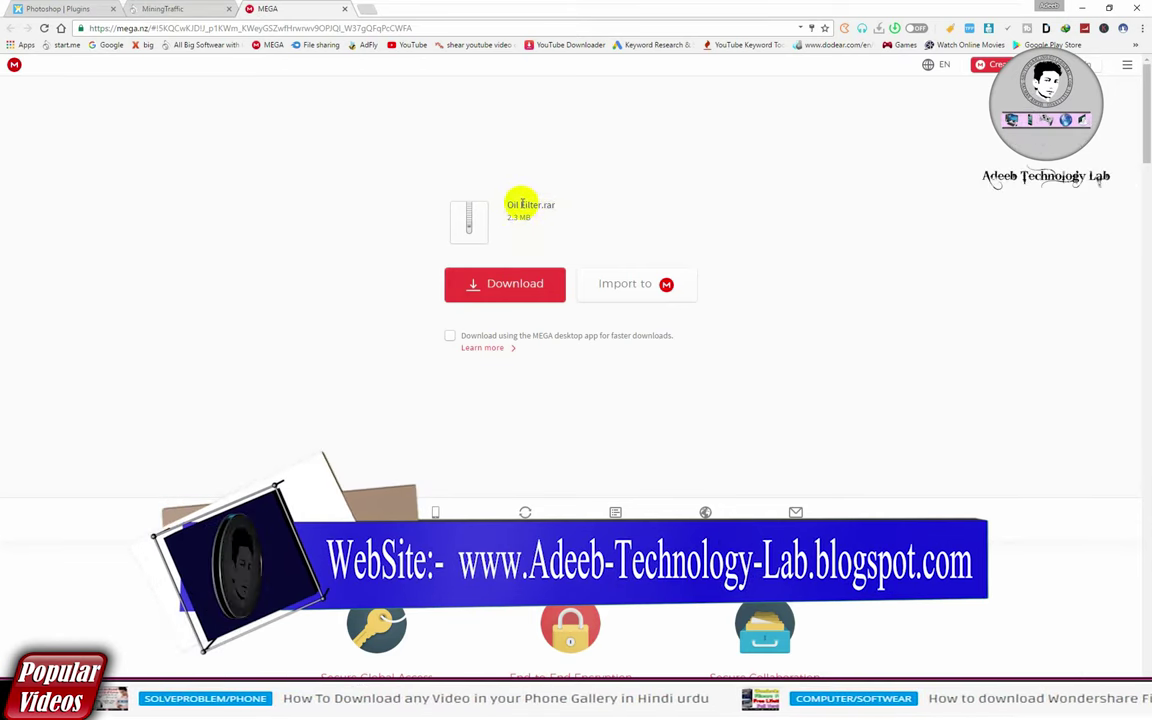
click(510, 287)
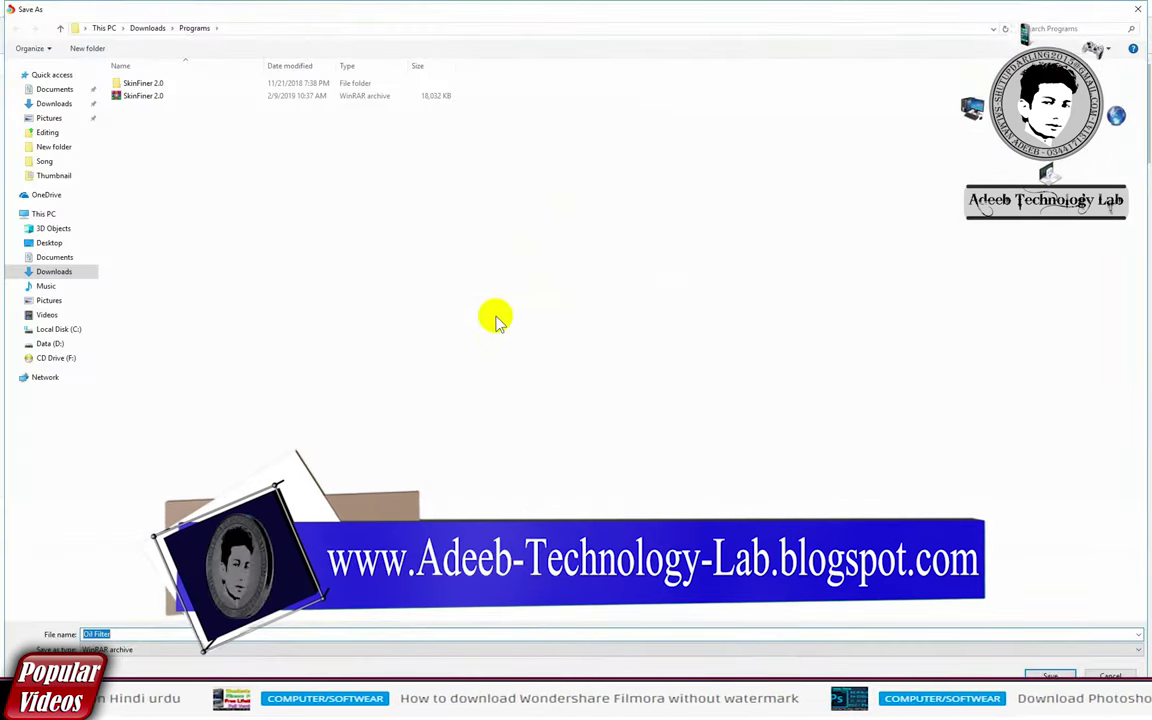
- Save Oil Filter.rar in Downloads\Programs and show it in File Explorer
click(1040, 673)
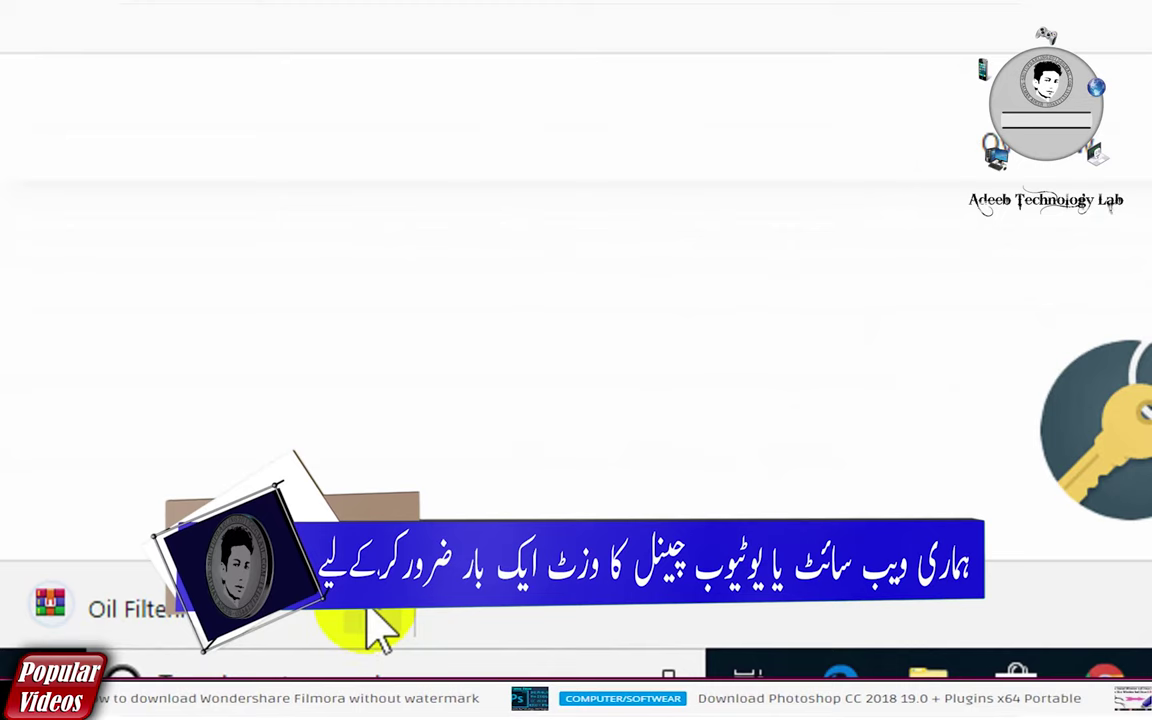
click(375, 618)
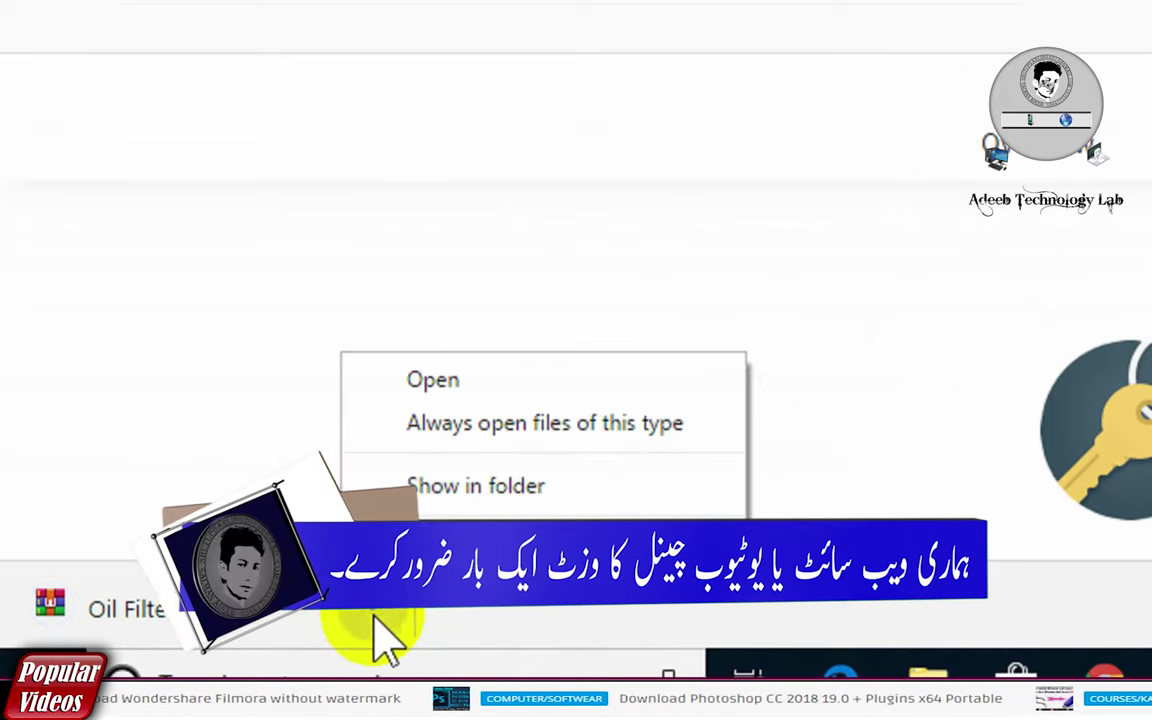
click(460, 490)
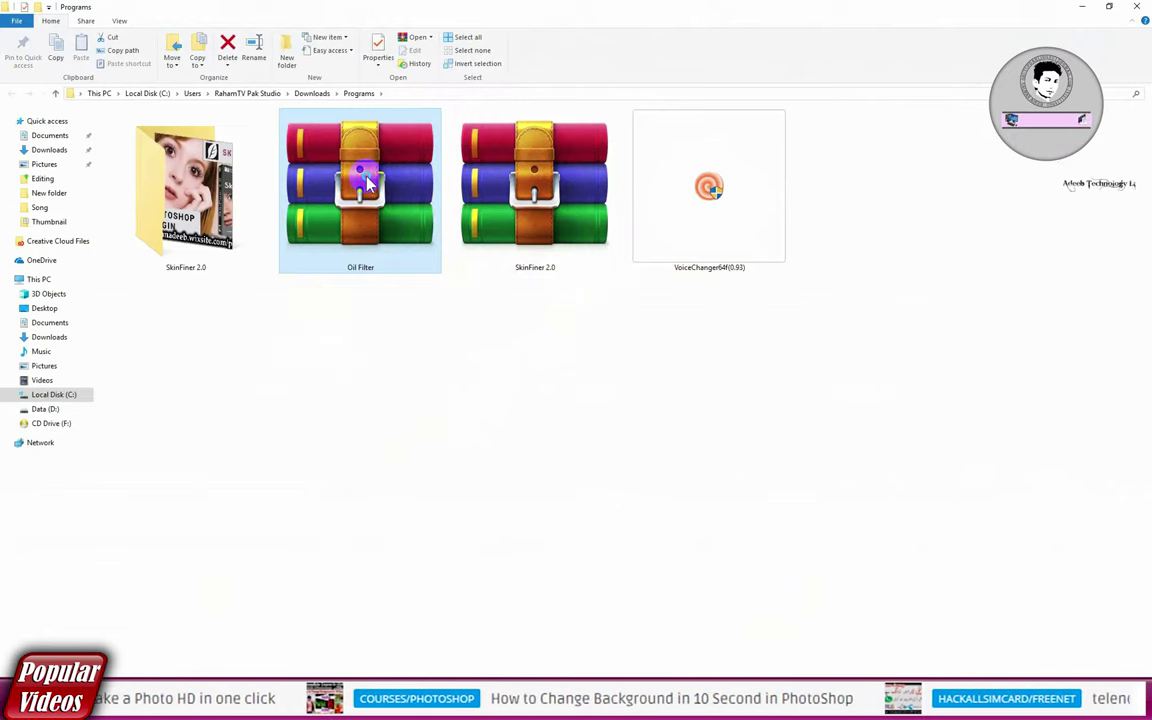
- Extract Oil Filter.rar here and open the extracted Oil Filter folder
right_click(367, 182)
click(403, 226)
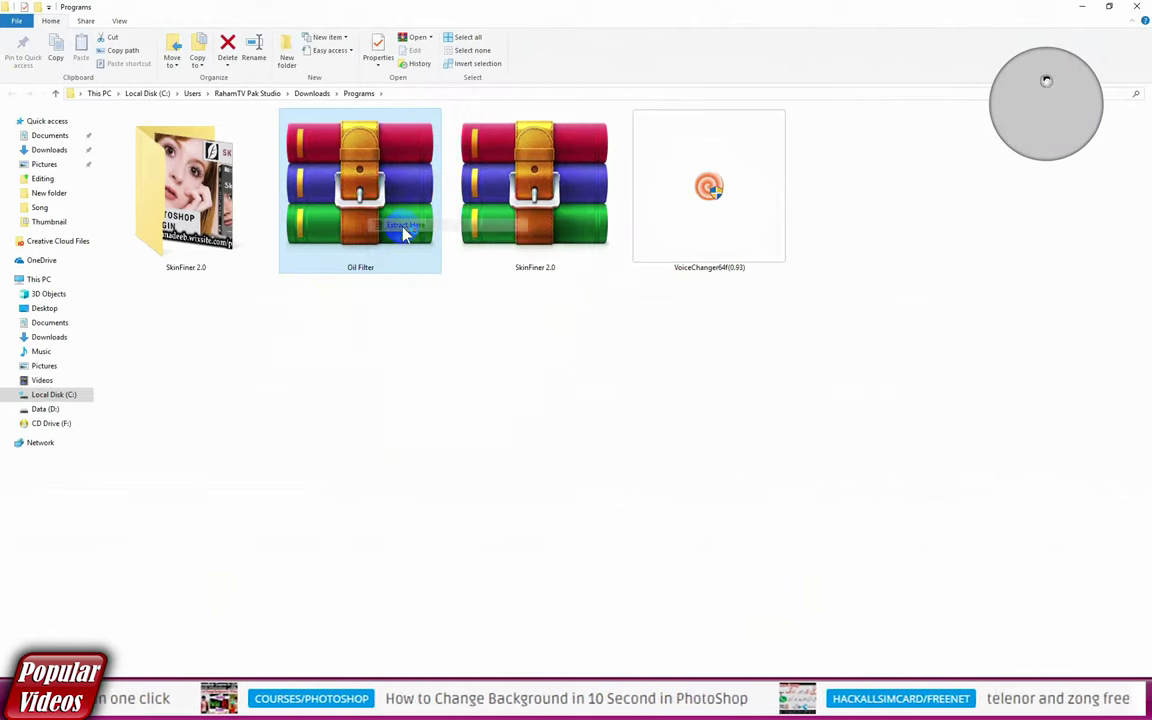
click(267, 340)
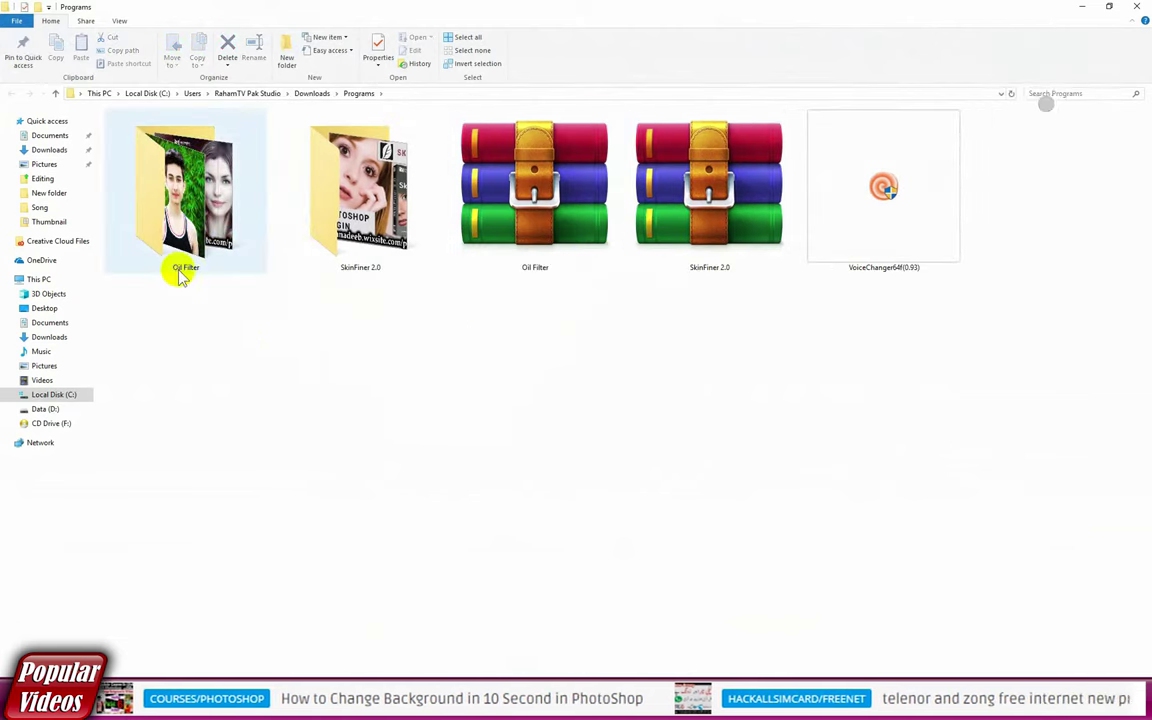
double_click(188, 205)
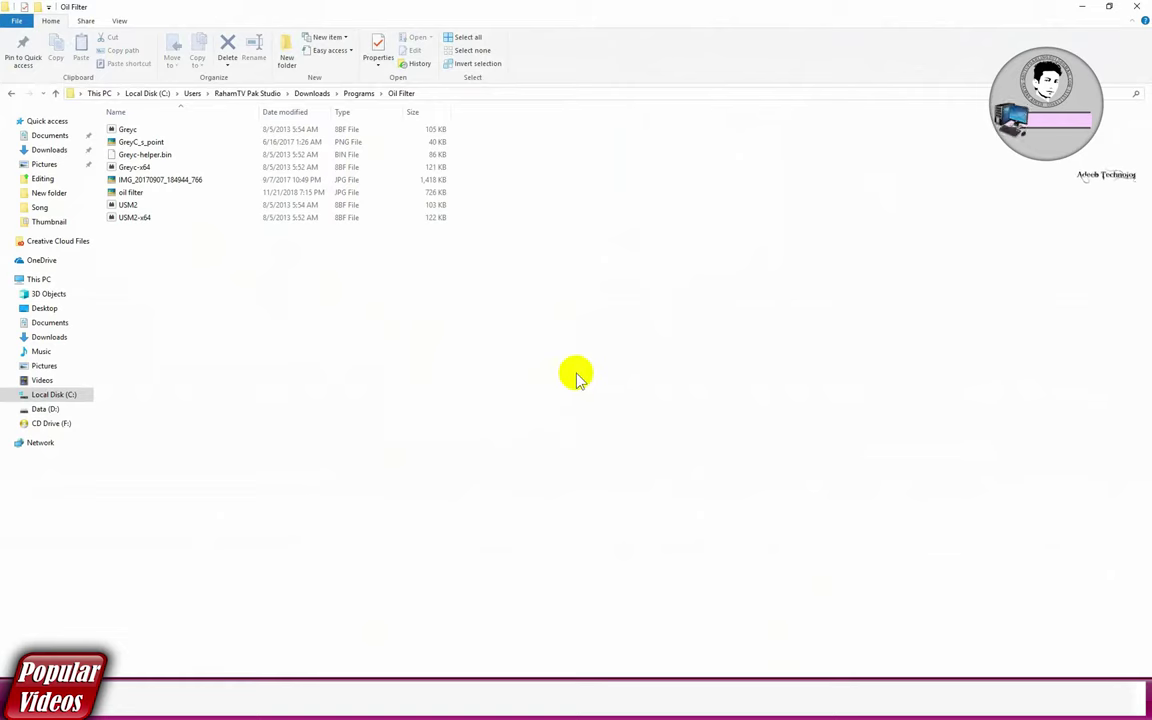
- Select the Greyc and USM2 plug-in files without the two photos, then minimise Explorer and Chrome
ctrl+scroll(576, 378, up, 2)
ctrl+scroll(576, 376, up, 2)
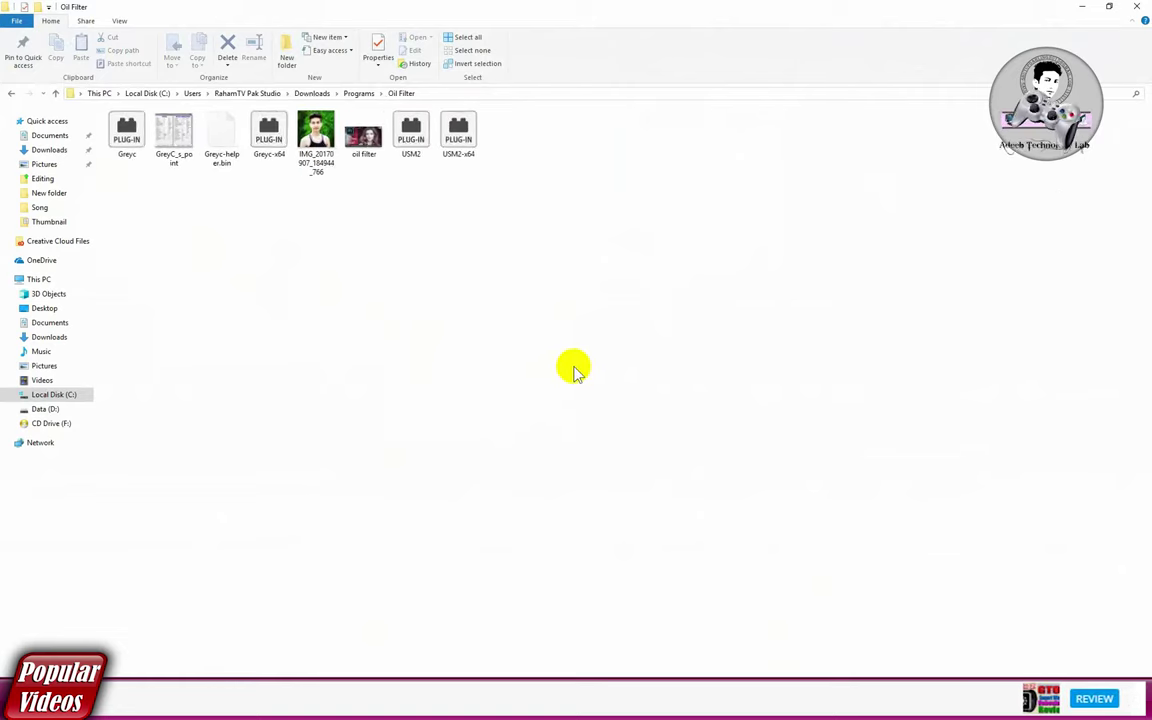
ctrl+scroll(576, 372, up, 1)
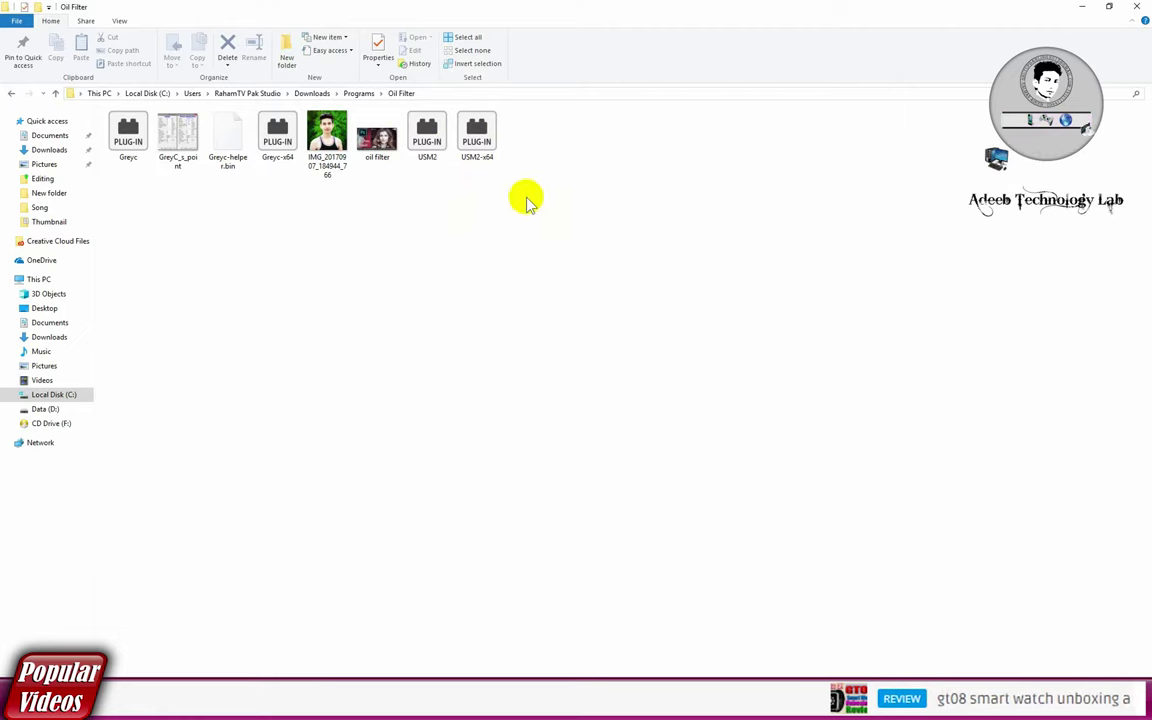
key(ctrl+a)
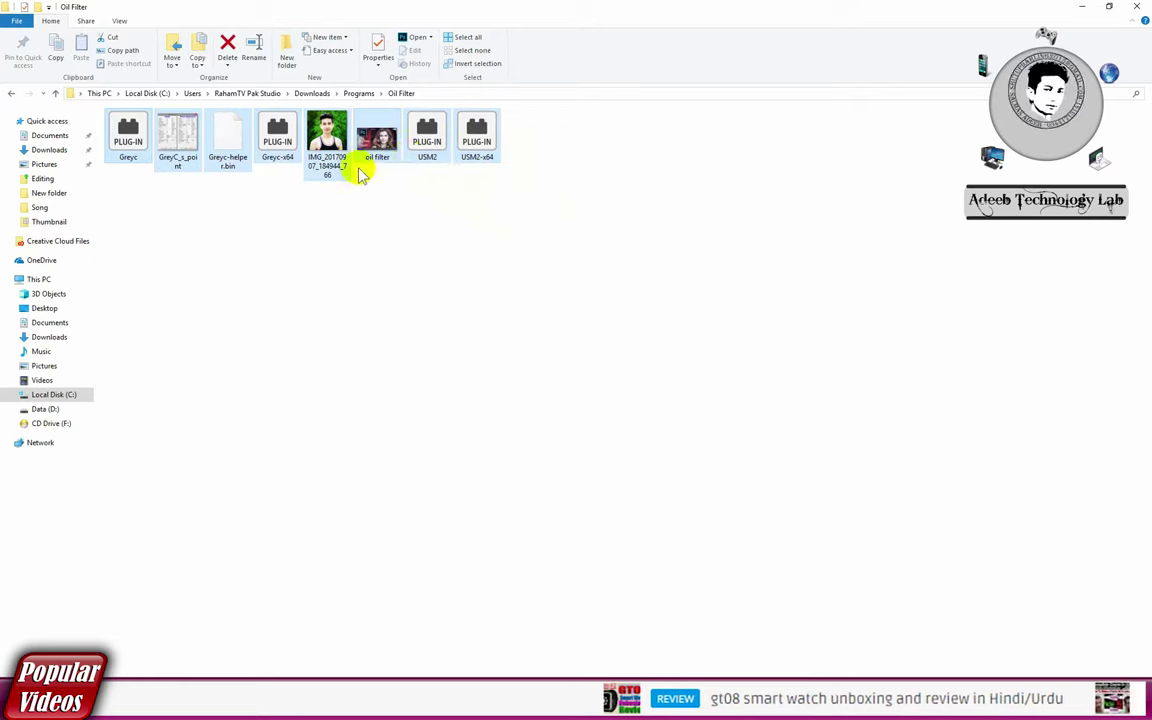
mouse_move(370, 180)
mouse_down()
mouse_move(340, 140)
mouse_move(407, 235)
mouse_up()
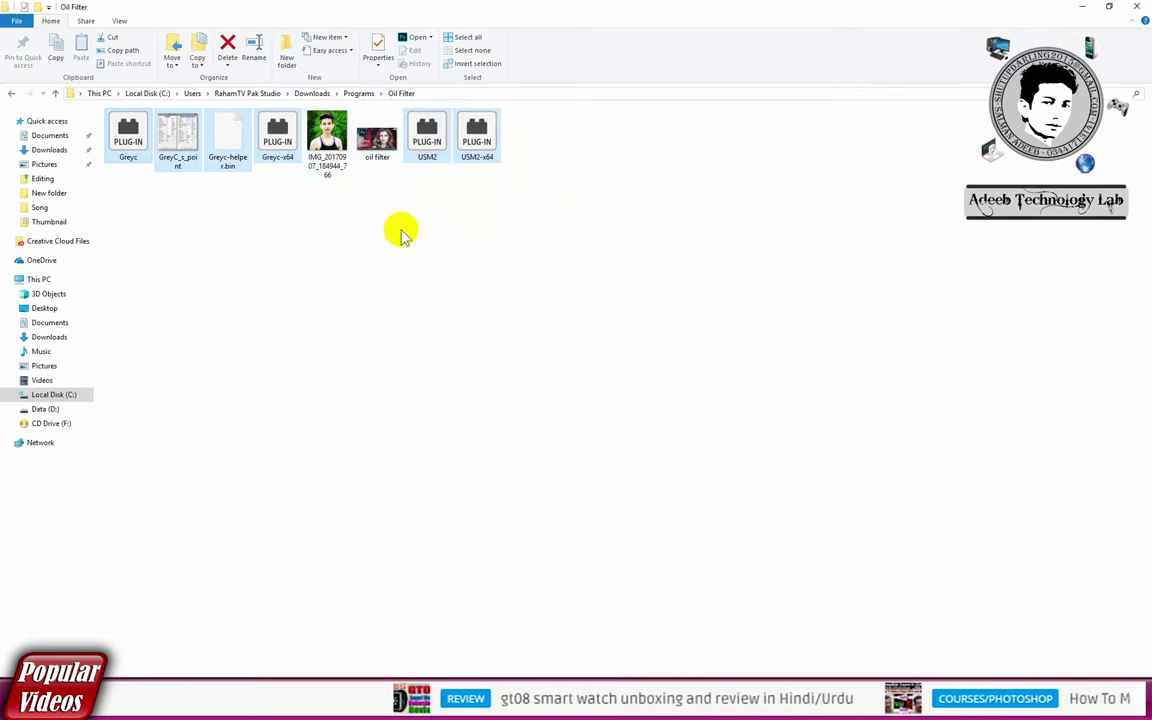
click(1081, 7)
click(1081, 7)
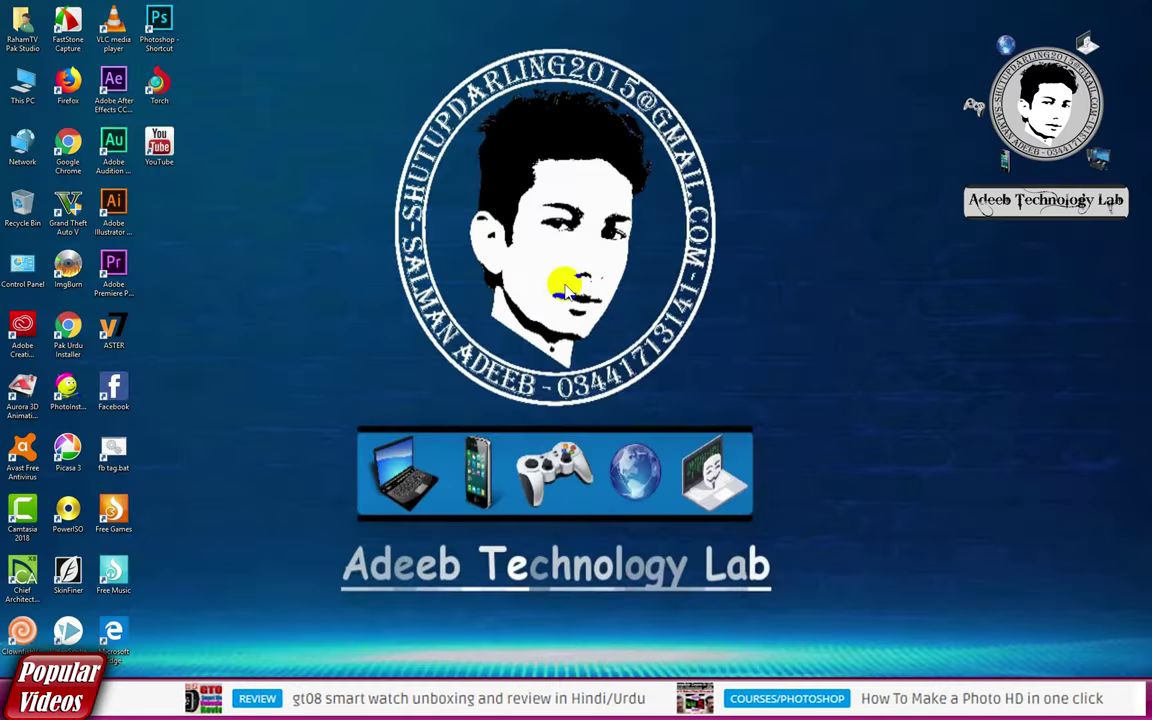
- Refresh the Windows desktop from its right-click menu
right_click(277, 211)
click(308, 260)
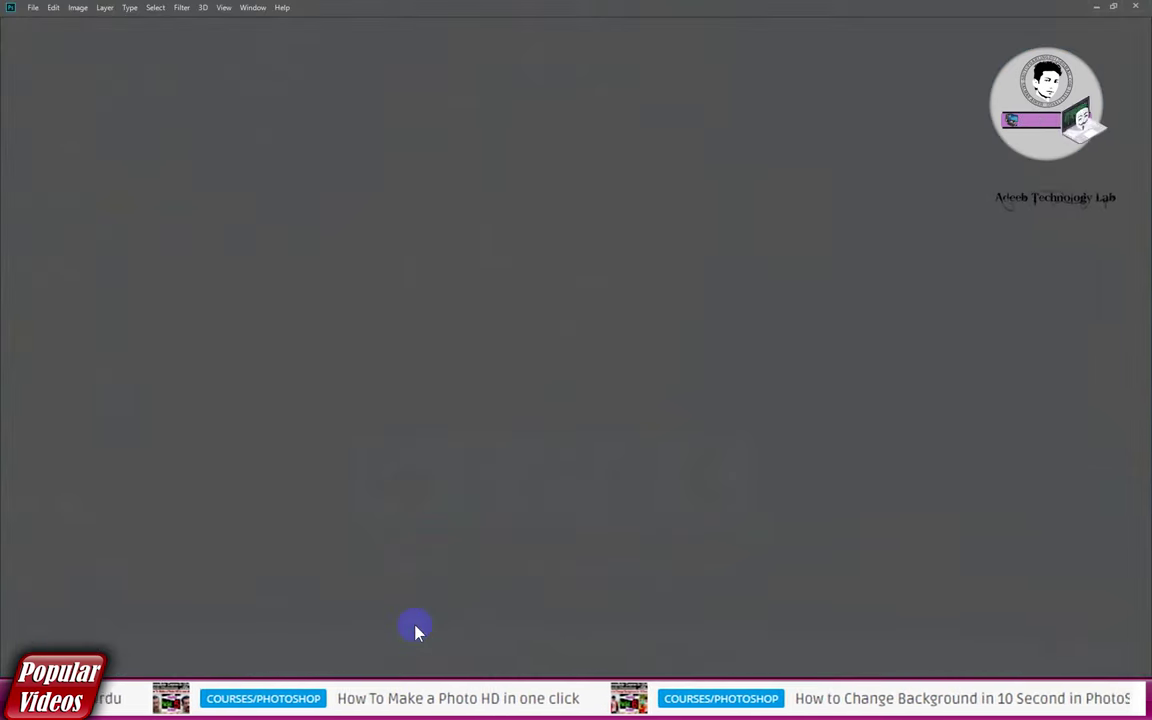
- Open DSC_0410.JPG from Recent and browse the Filter menu without applying anything
click(181, 8)
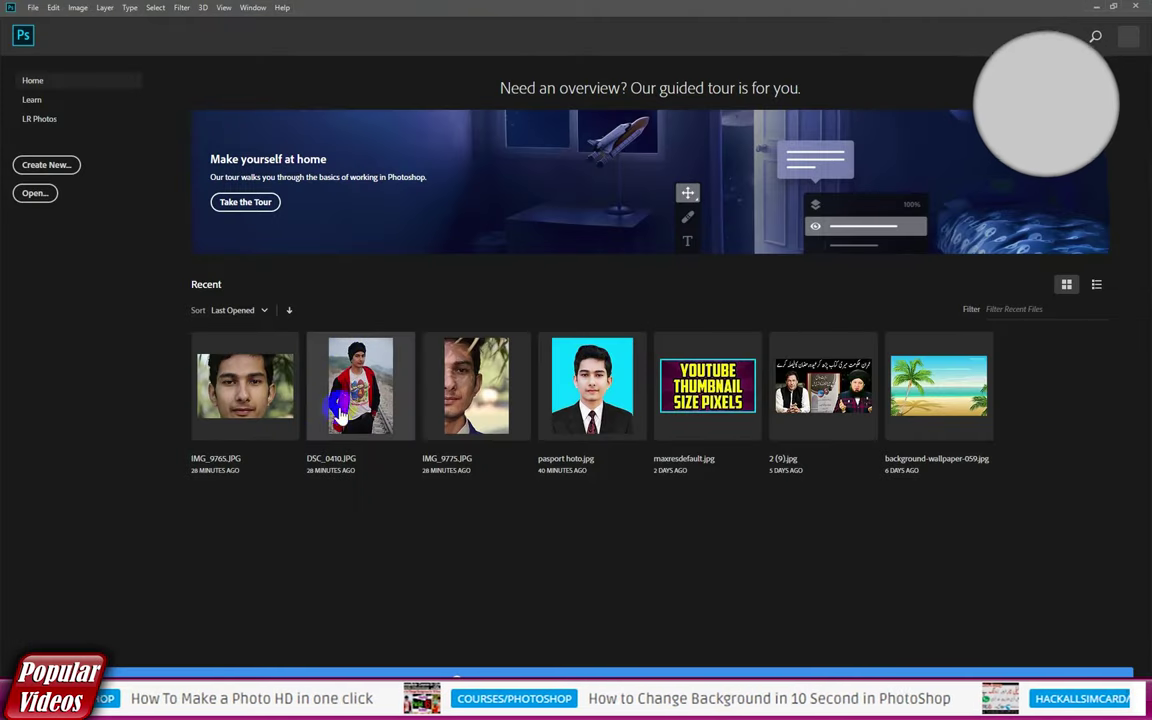
click(365, 400)
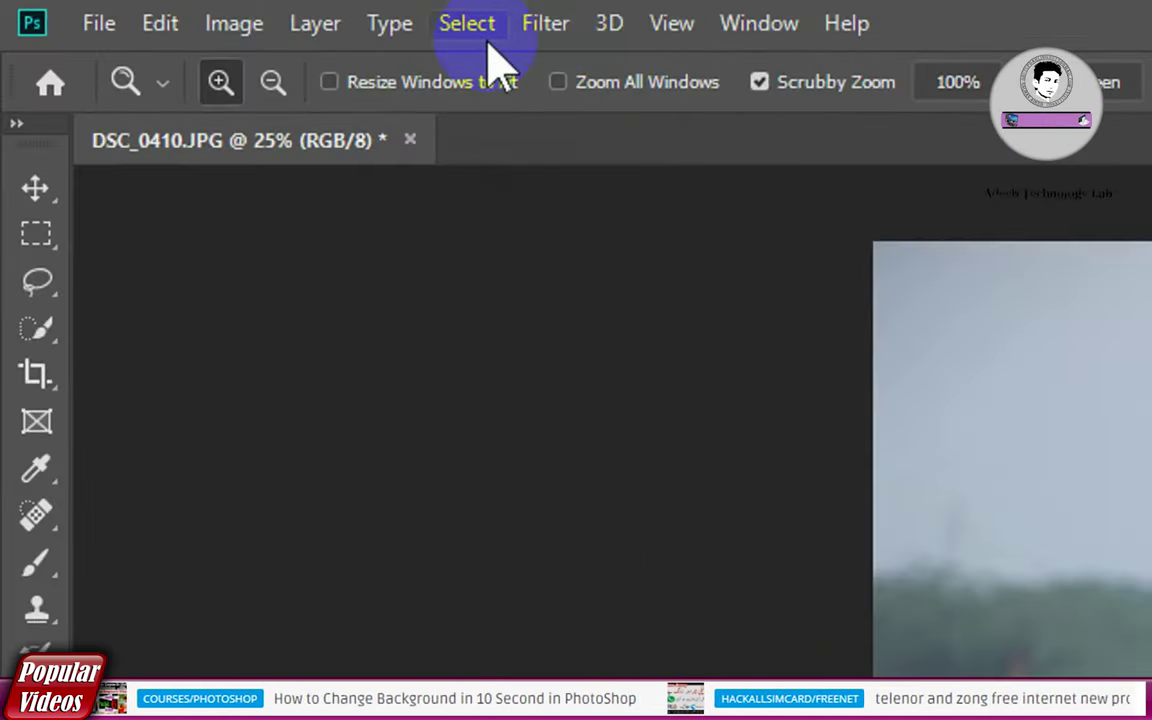
click(535, 27)
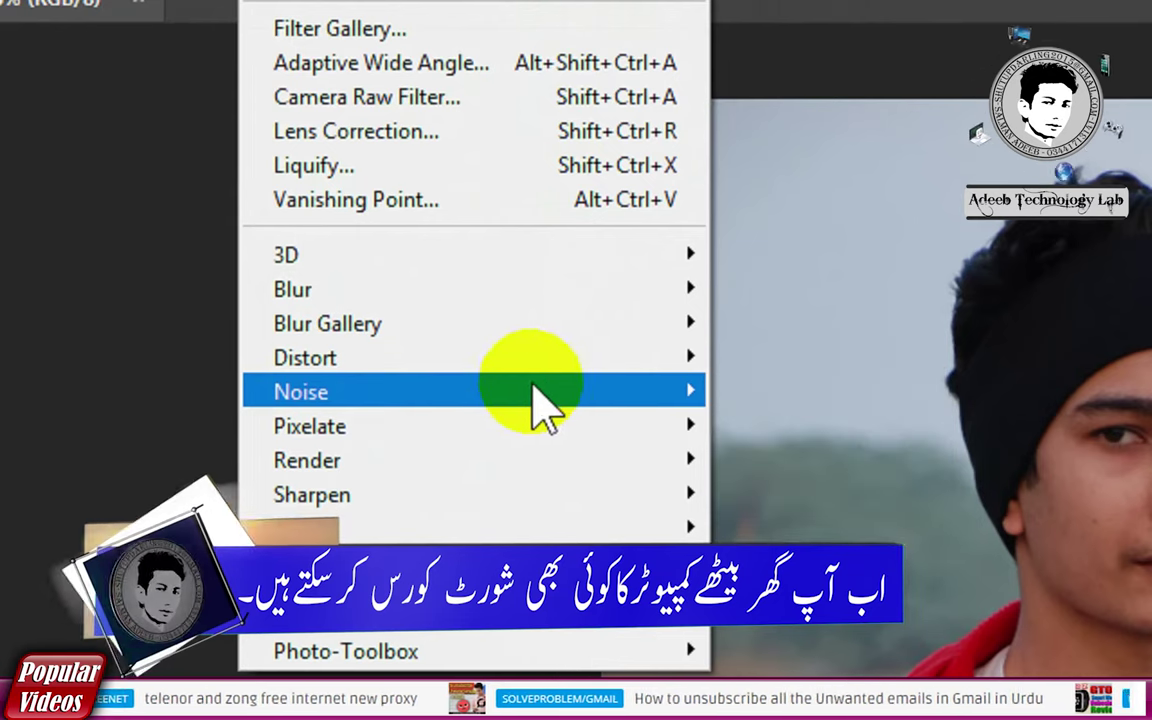
mouse_move(191, 178)
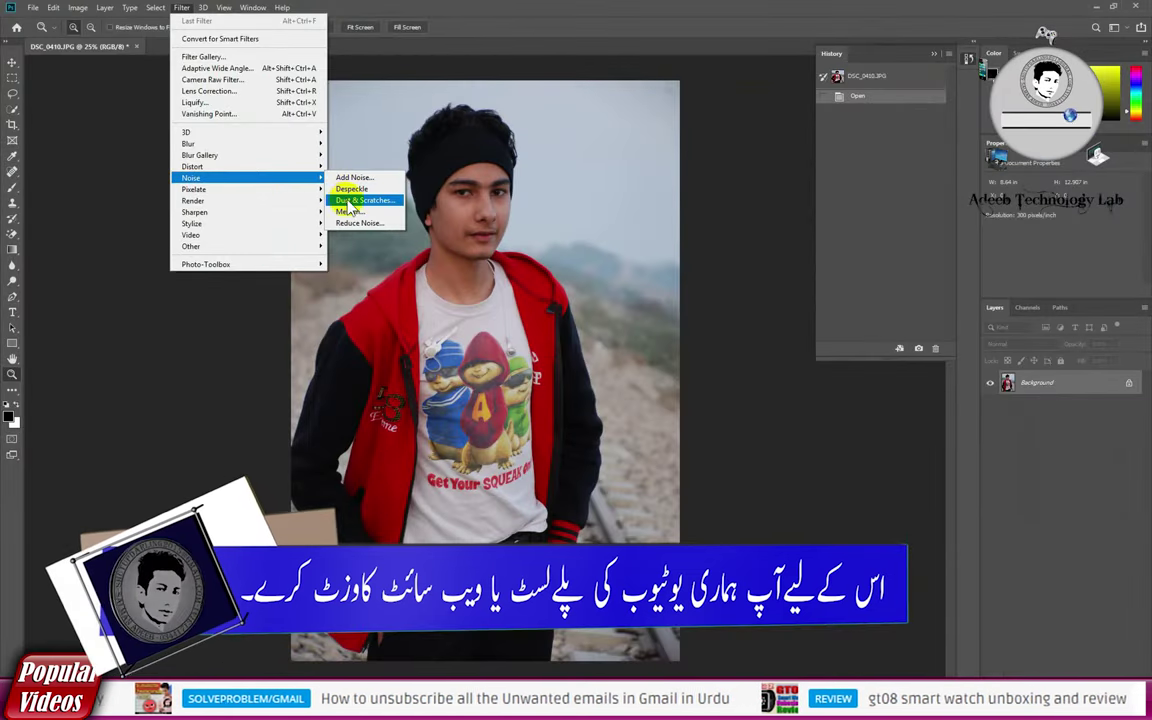
click(503, 35)
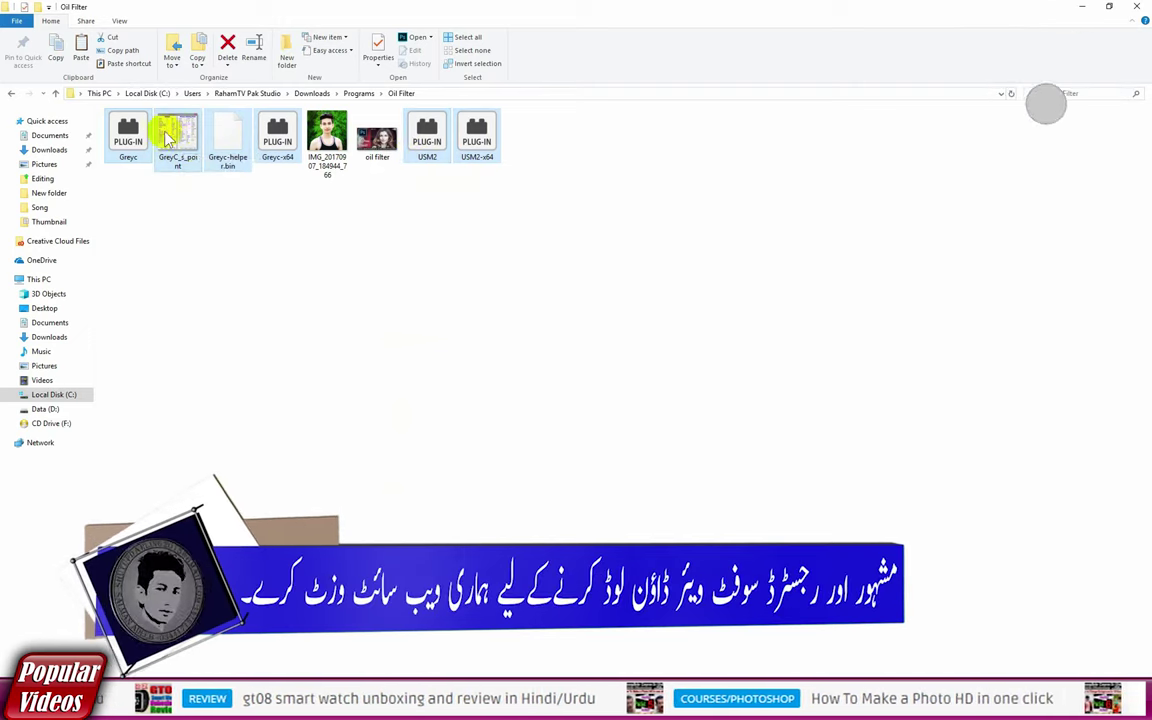
- Enlarge the Oil Filter folder's icons, then minimise that Explorer window
scroll(170, 135, up, 1)
scroll(180, 130, up, 1)
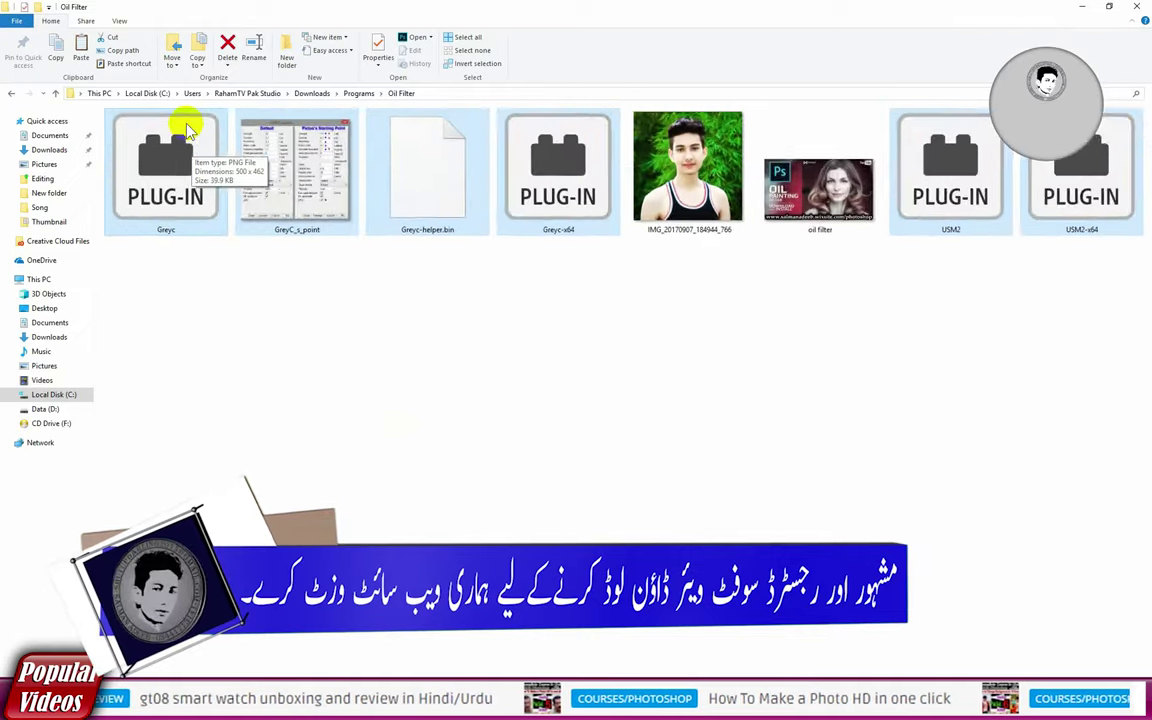
scroll(186, 126, up, 1)
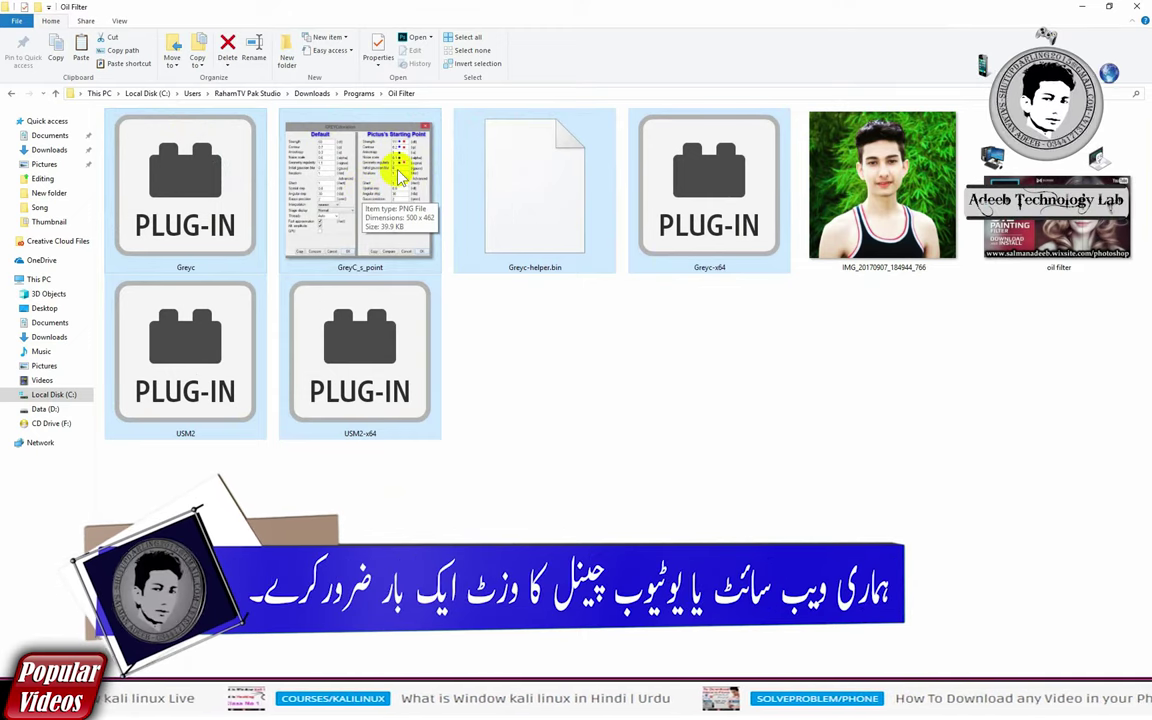
click(1079, 8)
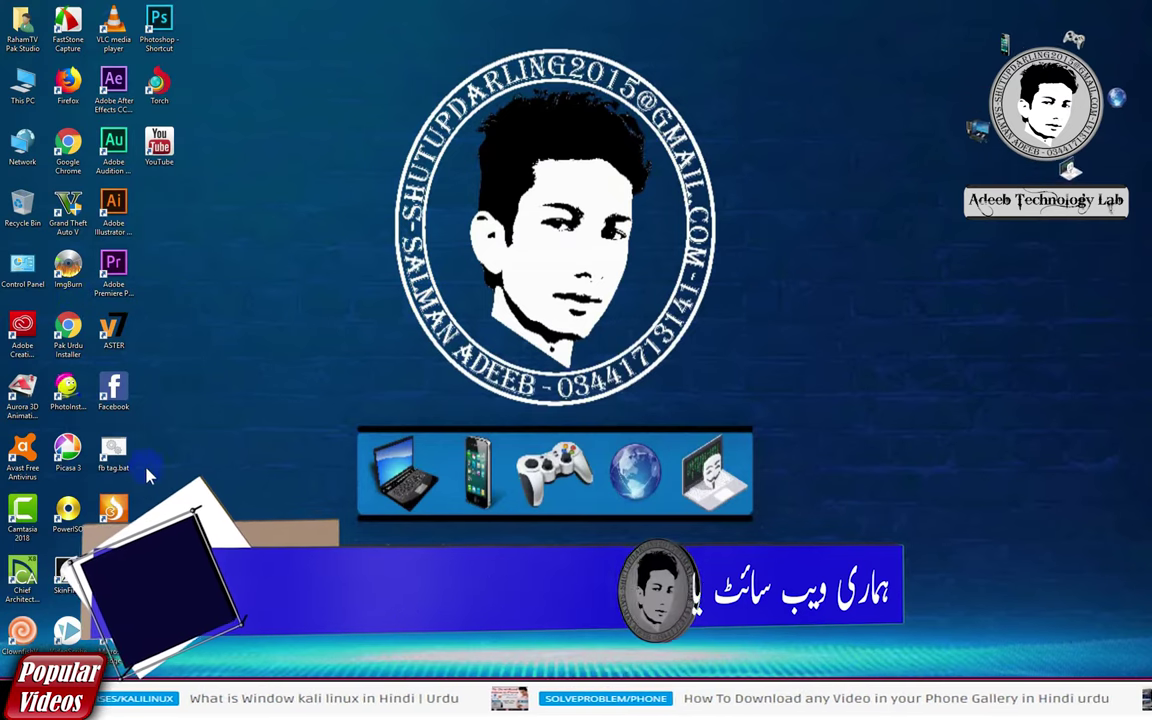
- Open a new File Explorer window and go into C:\Program Files
key(super+e)
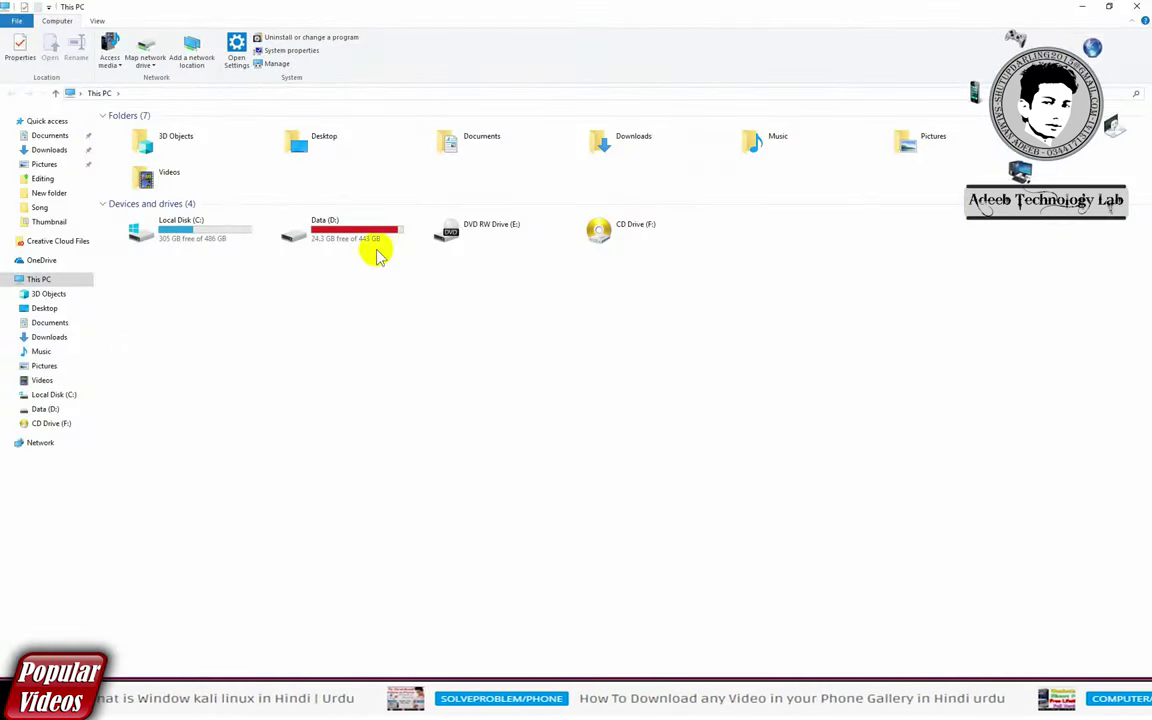
double_click(213, 232)
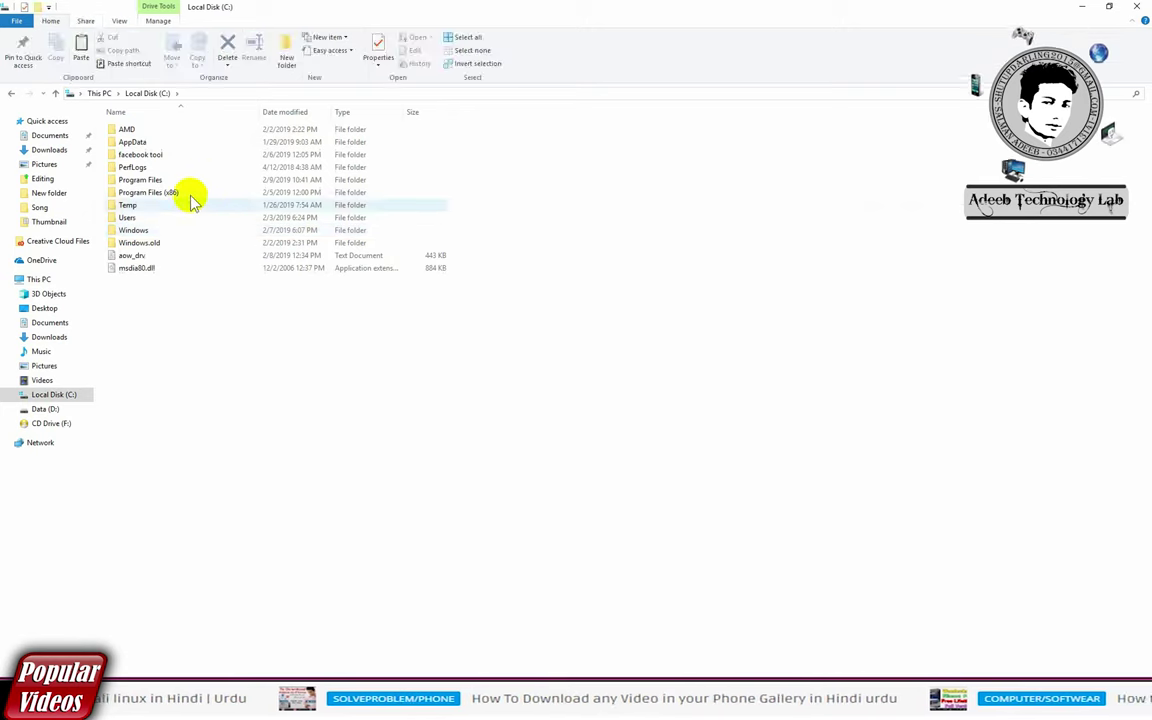
scroll(252, 290, up, 1)
scroll(255, 290, up, 2)
scroll(255, 290, up, 1)
scroll(255, 290, up, 2)
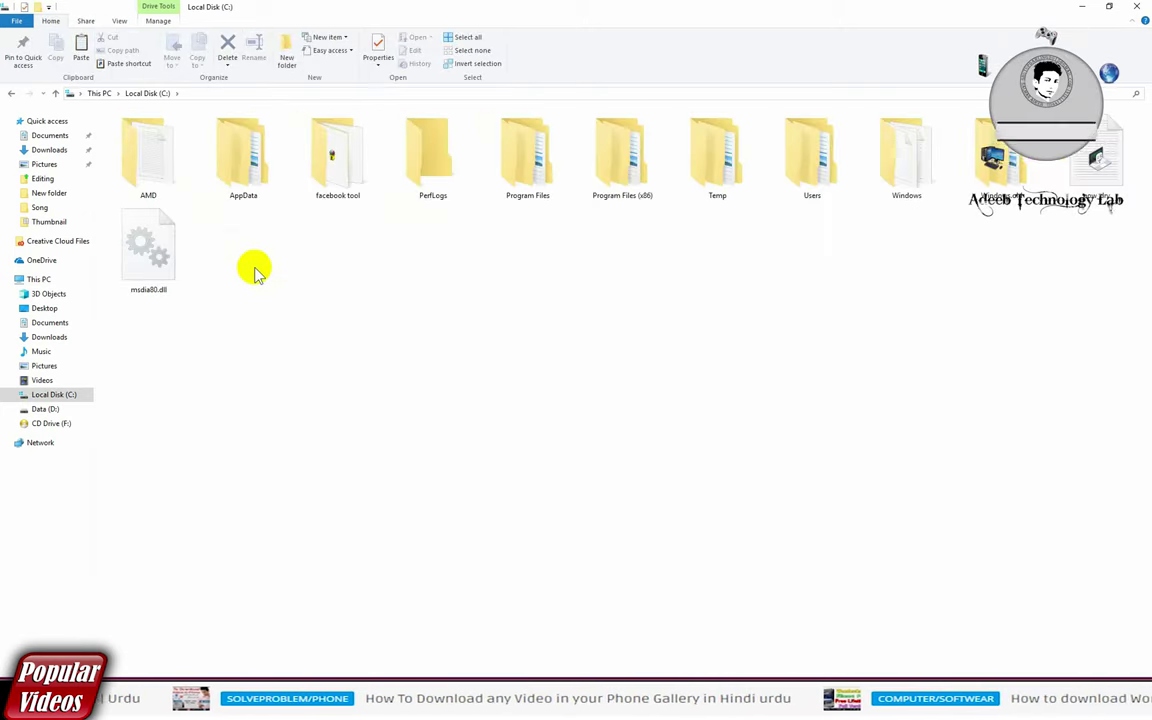
scroll(255, 285, up, 2)
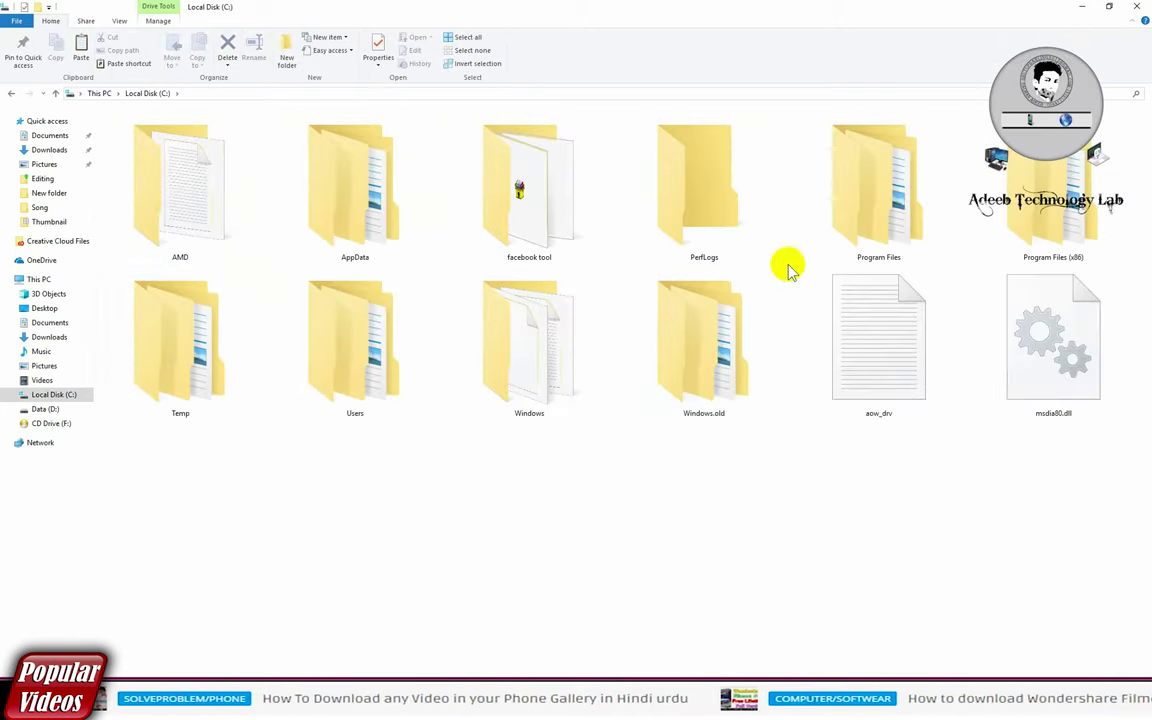
click(858, 255)
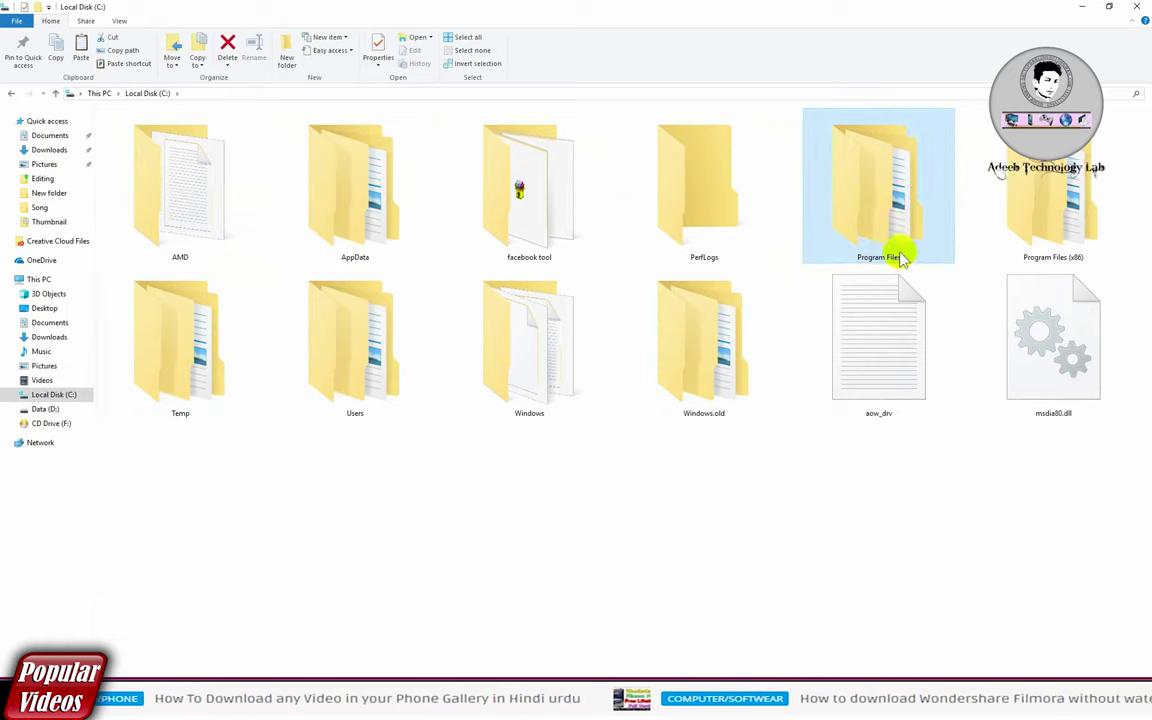
double_click(896, 210)
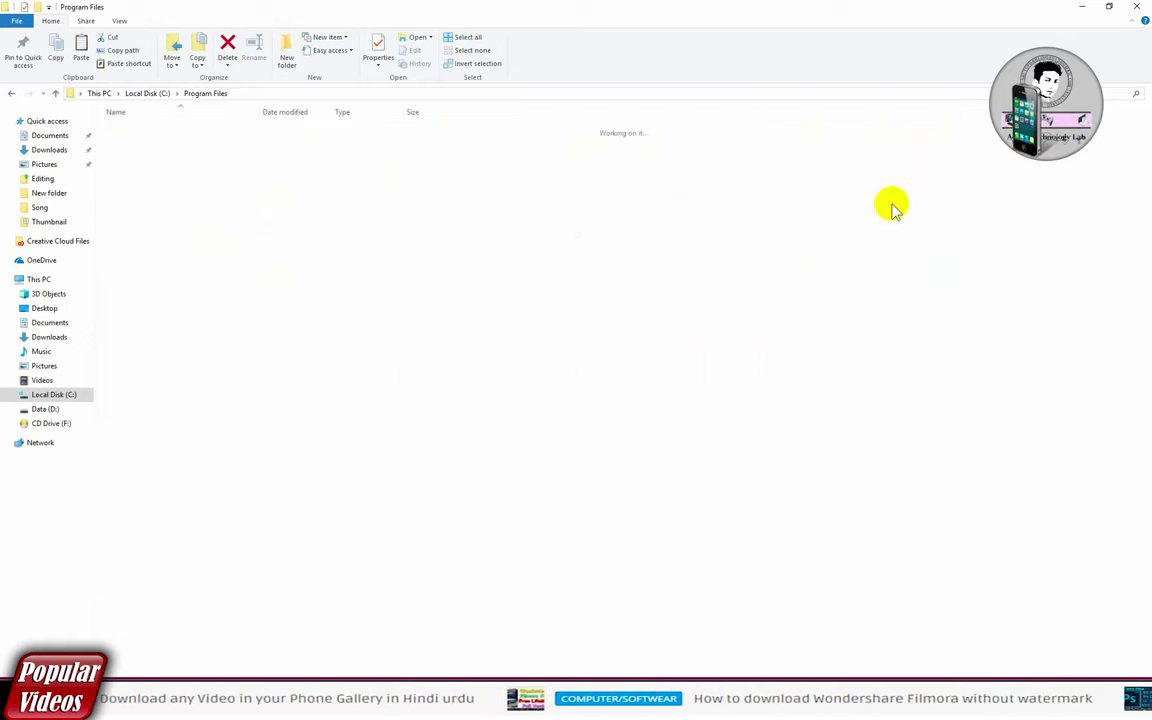
scroll(352, 198, up, 1)
scroll(355, 202, up, 2)
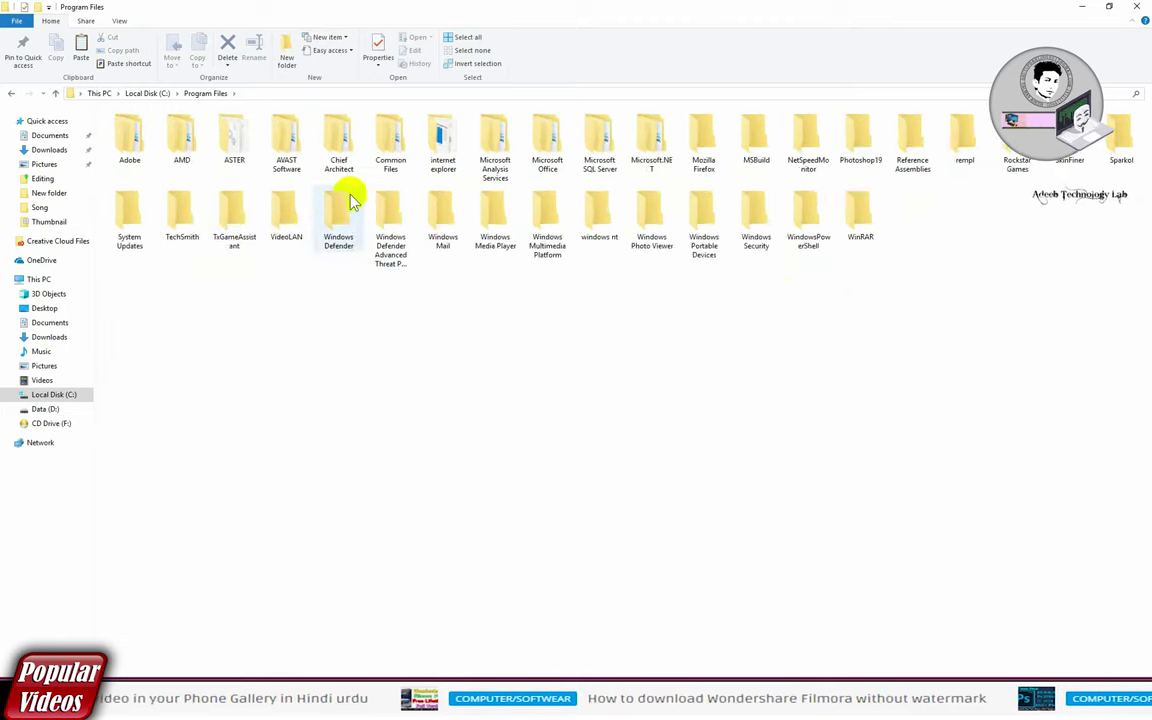
scroll(355, 202, up, 1)
scroll(355, 202, up, 1)
- Open the Adobe folder inside Program Files
right_click(355, 202)
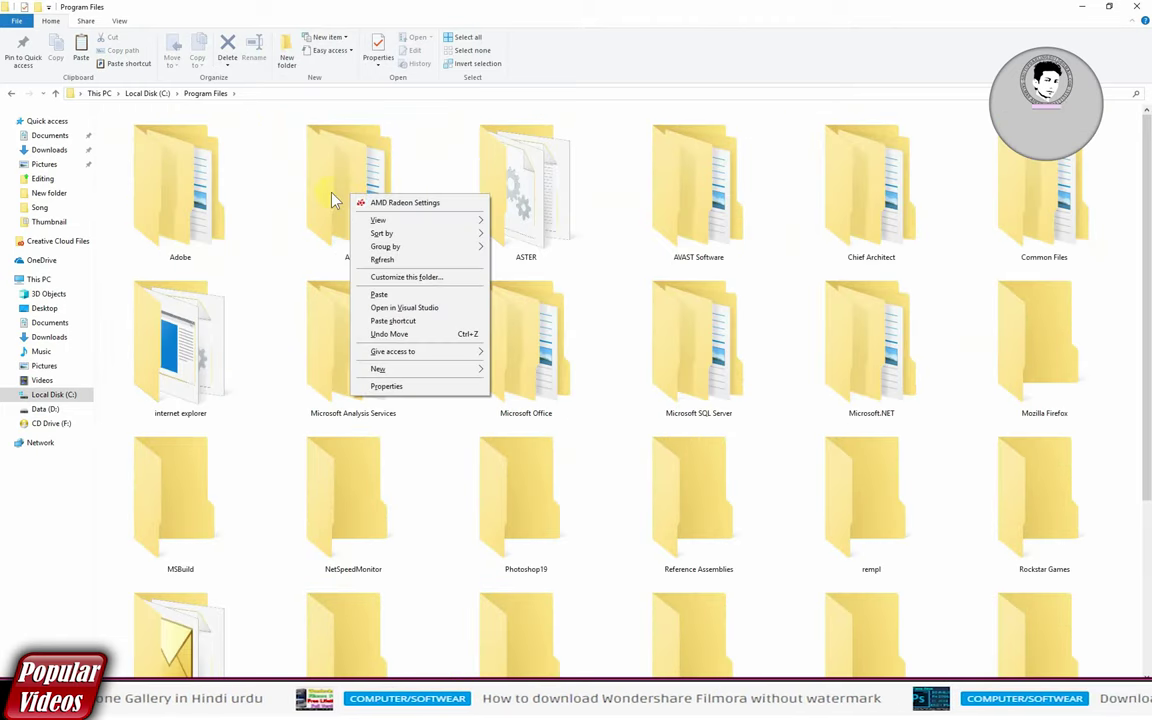
click(308, 200)
scroll(308, 200, up, 1)
click(206, 200)
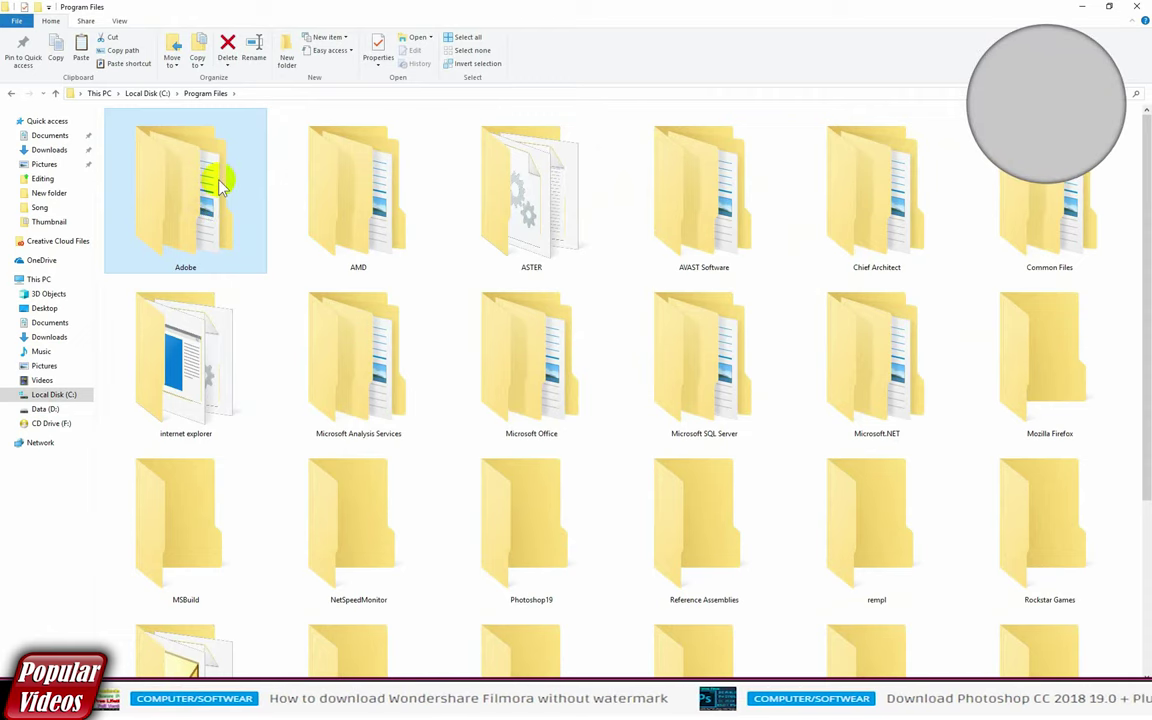
double_click(220, 185)
scroll(374, 271, up, 2)
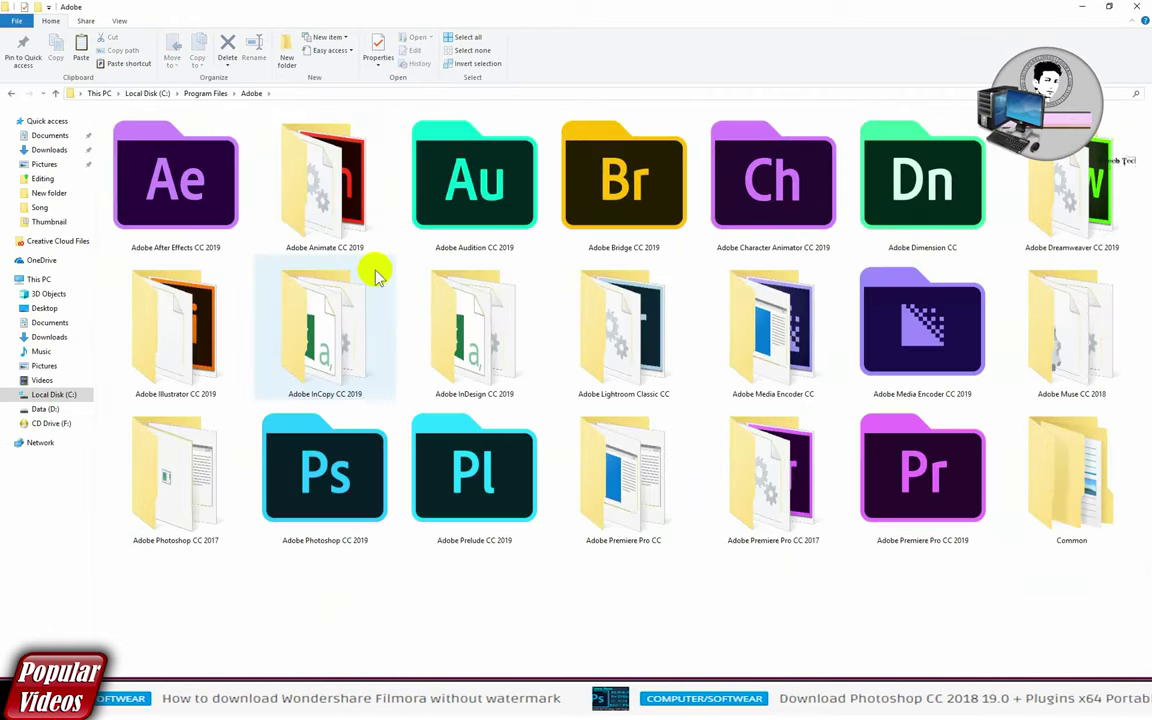
scroll(376, 274, up, 1)
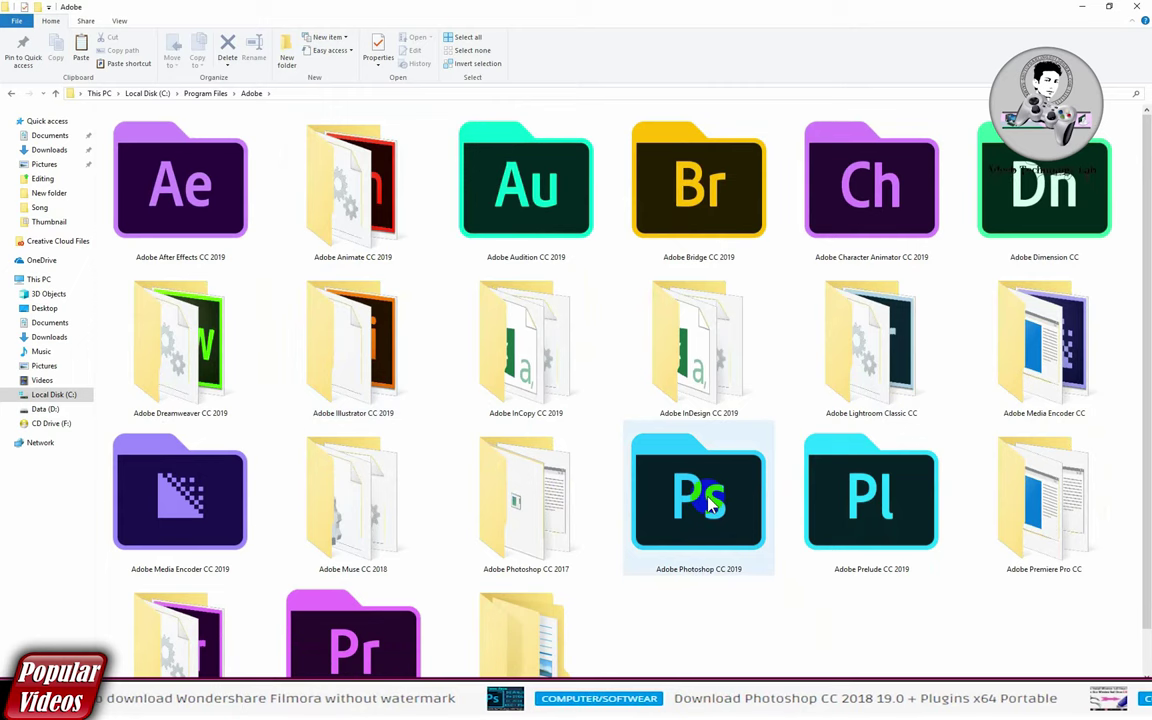
key(alt+Left)
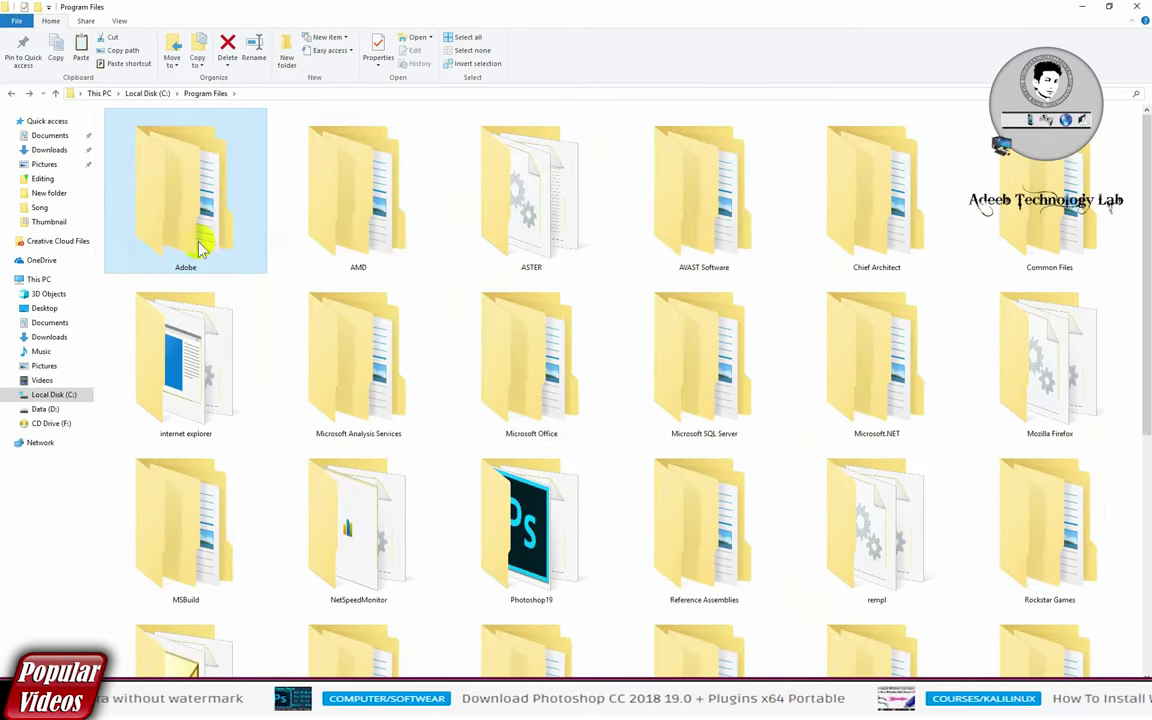
double_click(225, 213)
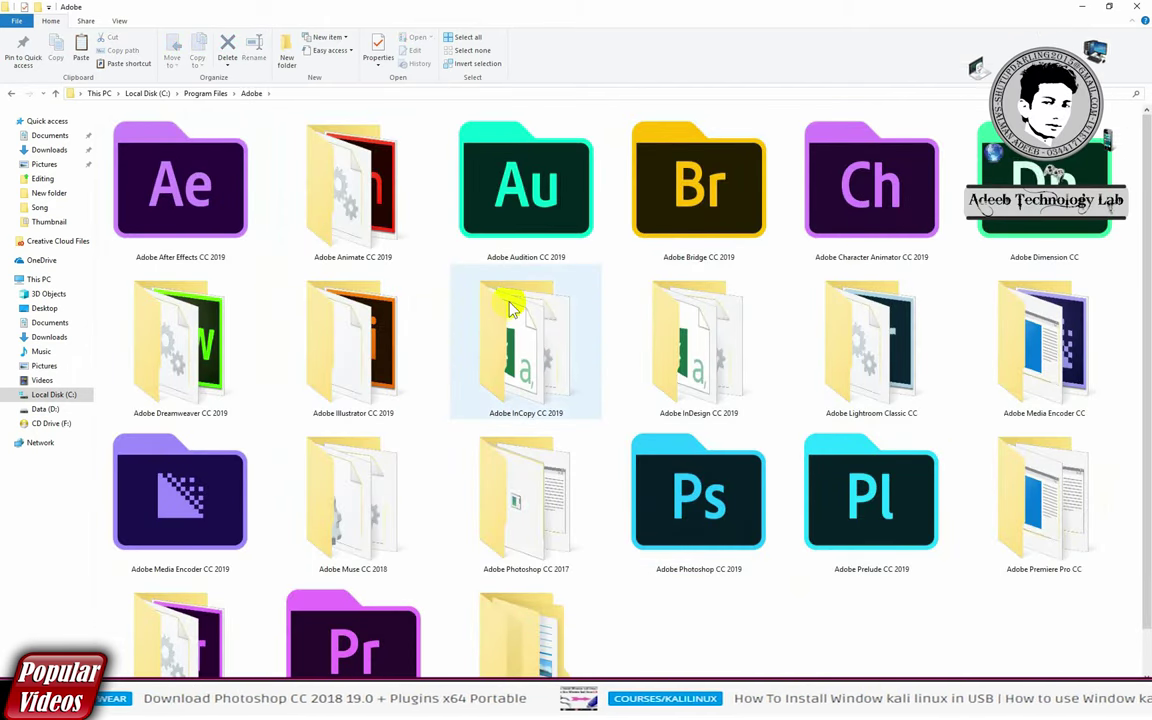
- Open the Adobe Photoshop CC 2019 folder and select its Plug-ins folder
scroll(480, 245, down, 1)
scroll(488, 252, up, 1)
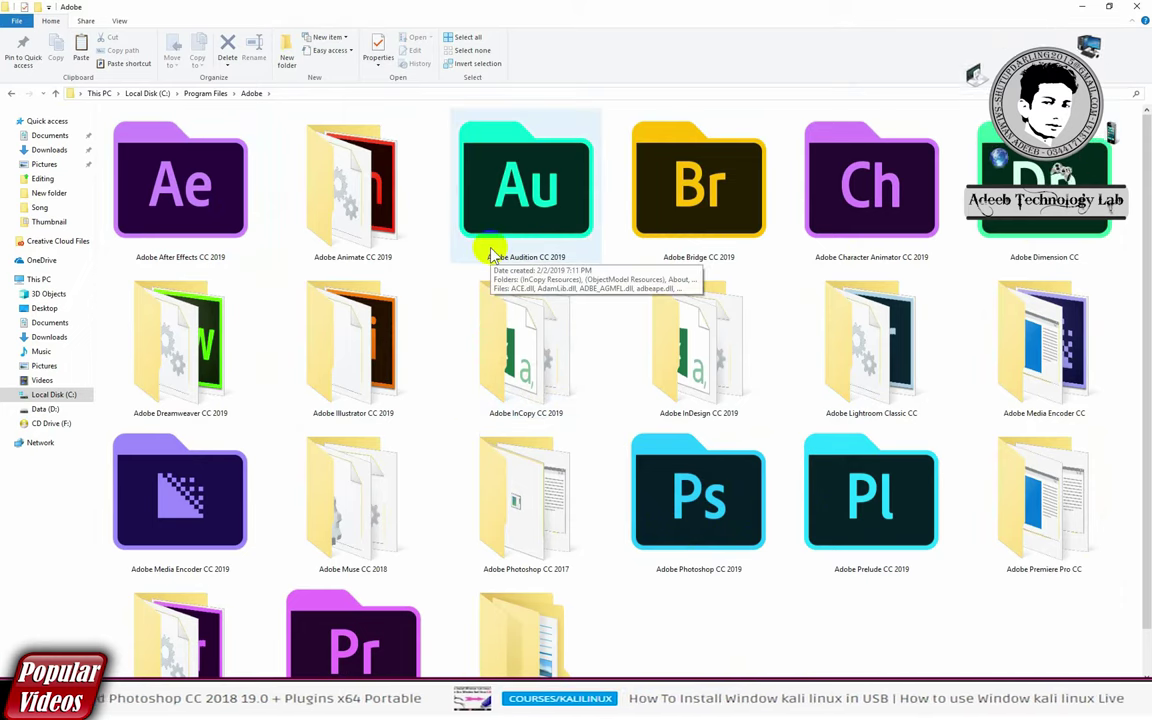
click(695, 515)
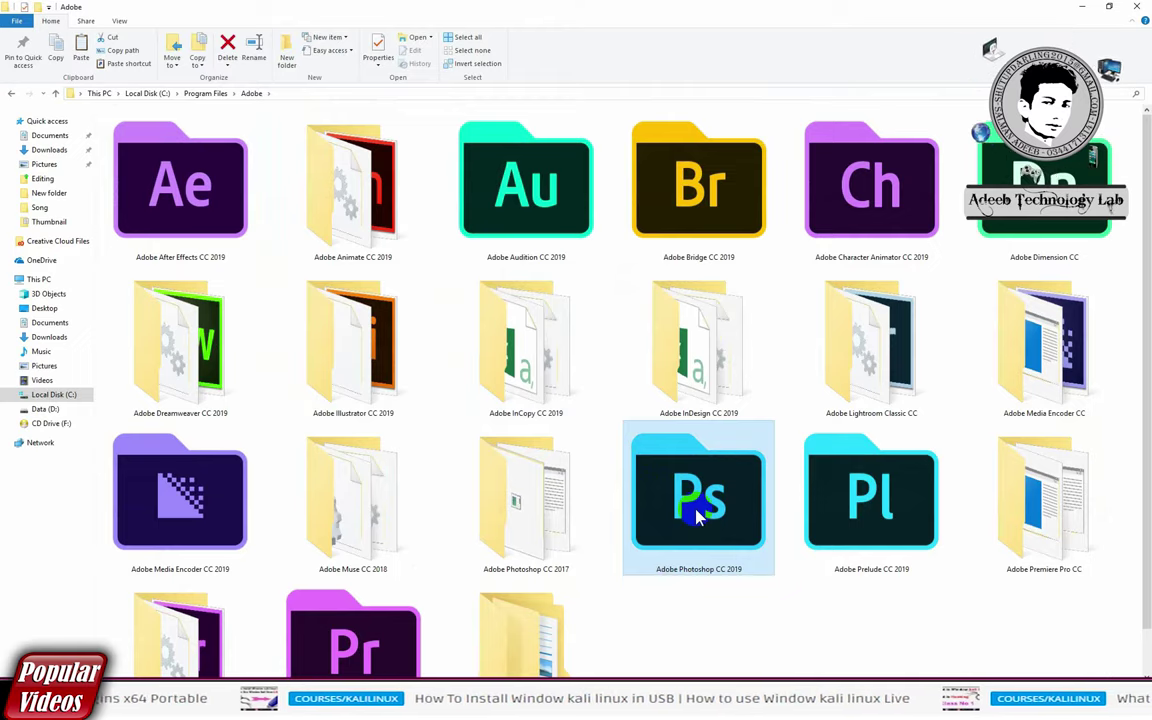
double_click(697, 515)
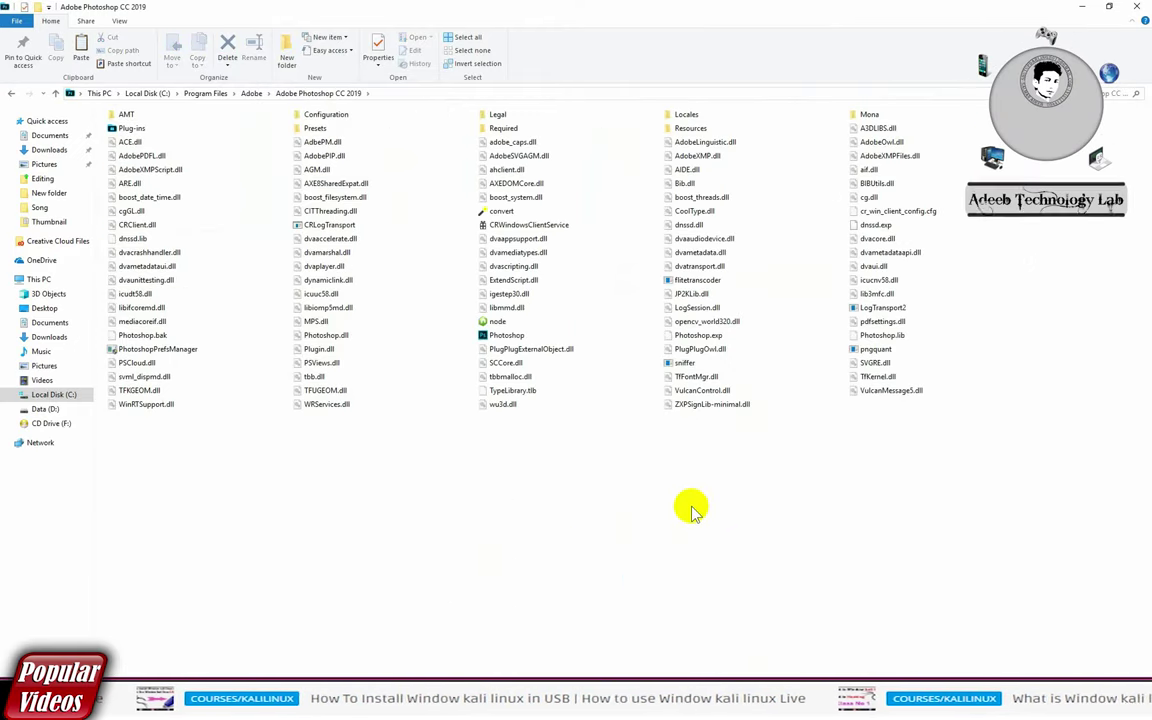
scroll(695, 512, up, 2)
scroll(690, 510, up, 1)
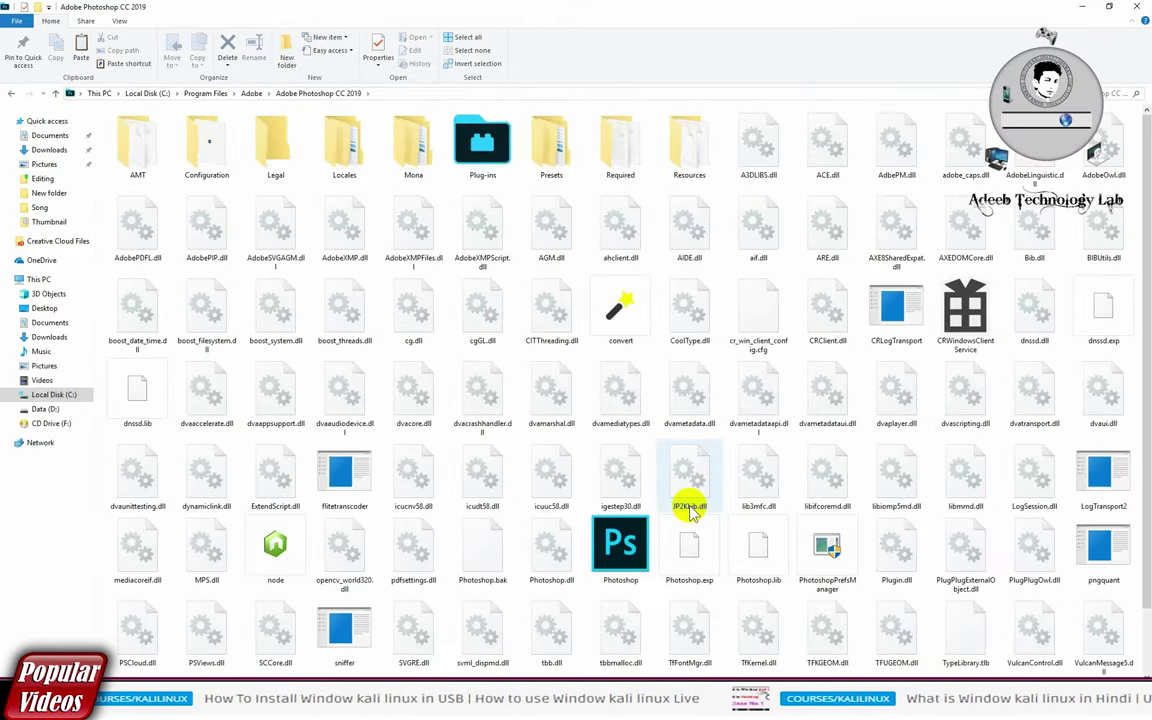
scroll(624, 545, up, 1)
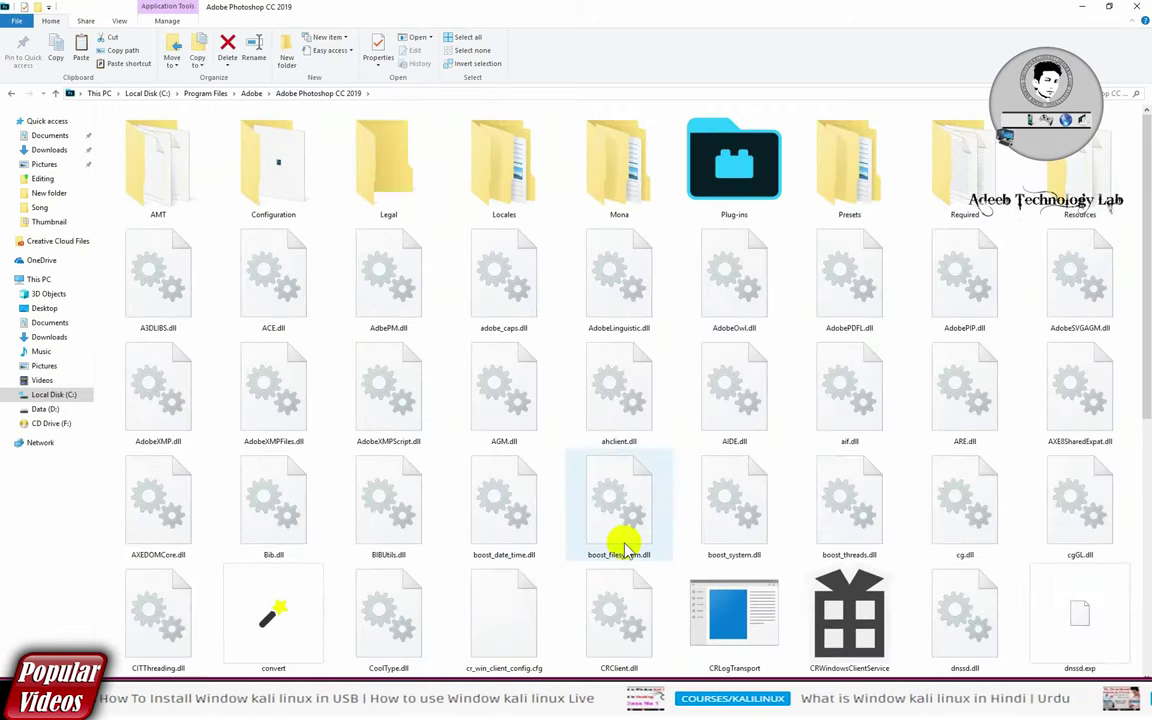
scroll(624, 545, up, 1)
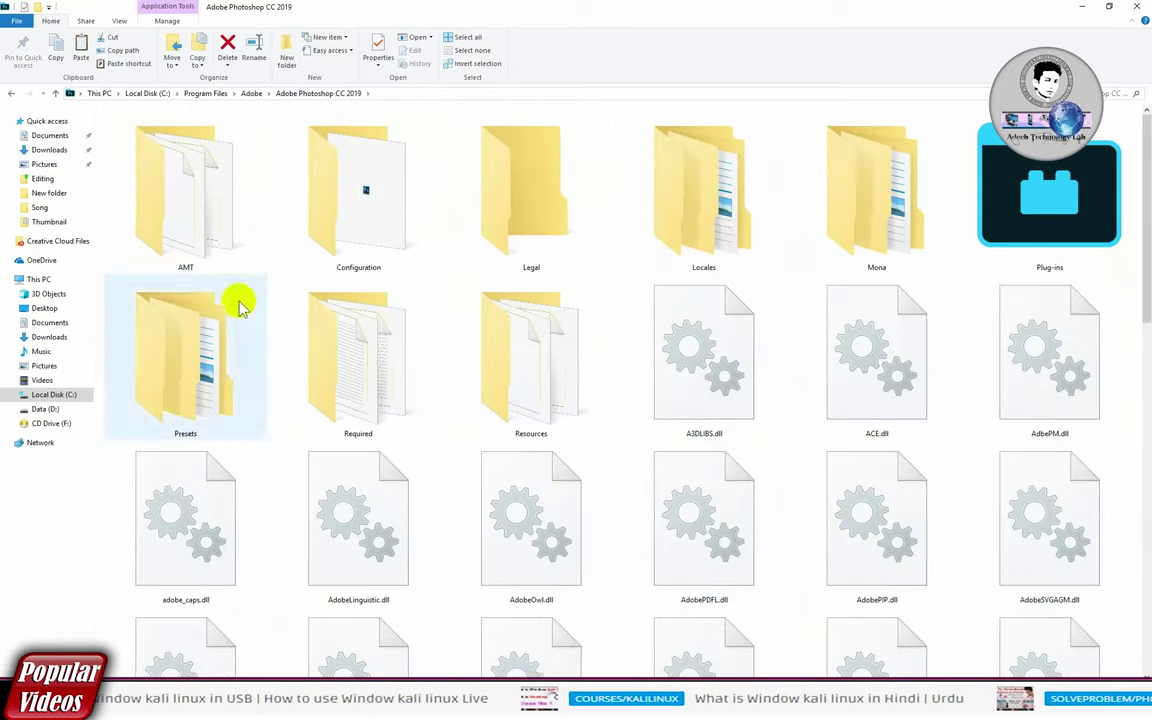
click(1045, 245)
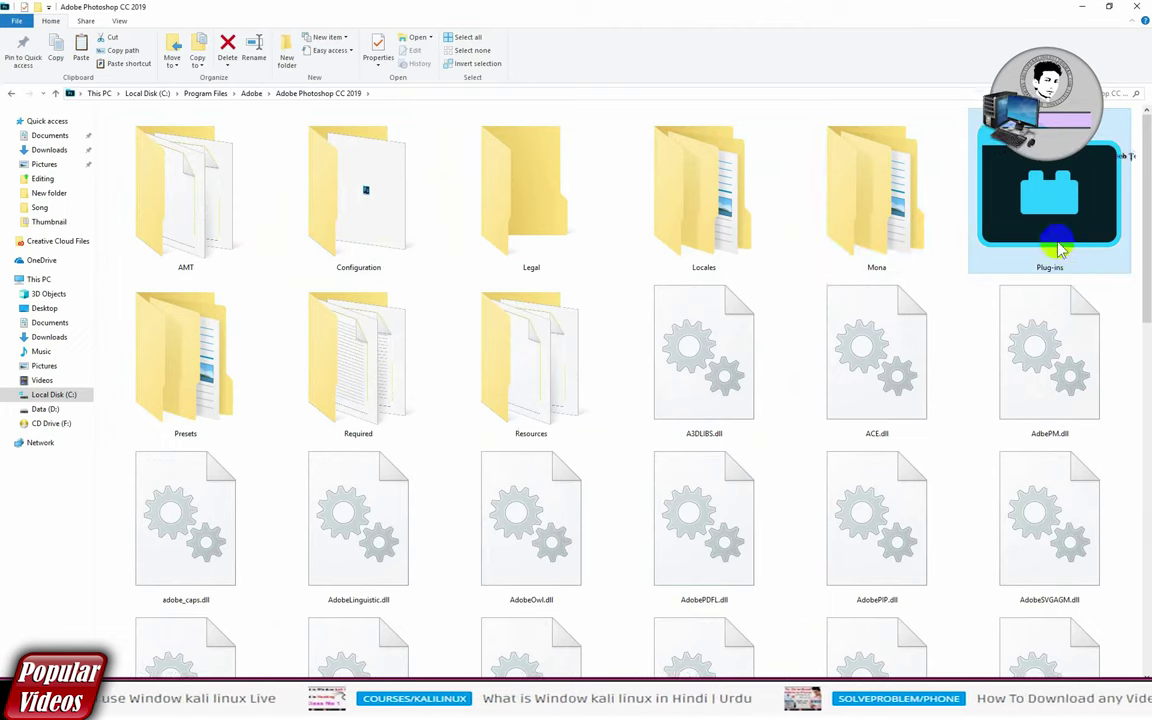
- Open the Plug-ins folder and look inside the Generator folder
double_click(1045, 215)
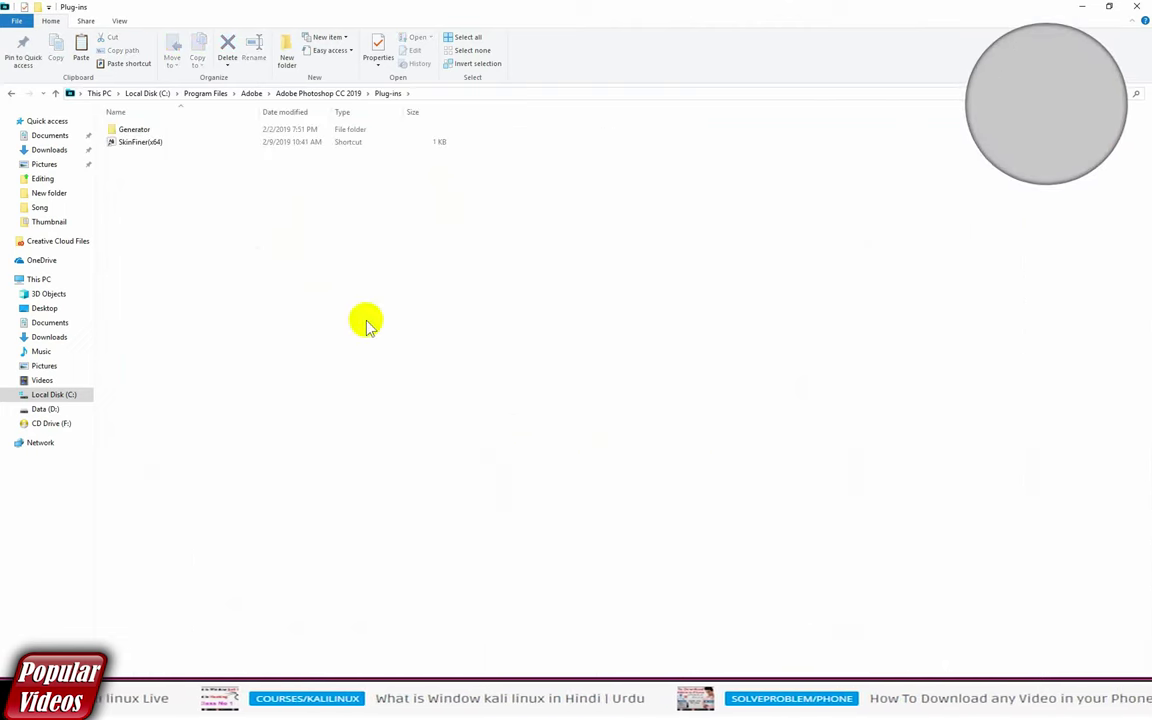
ctrl+scroll(355, 315, up, 2)
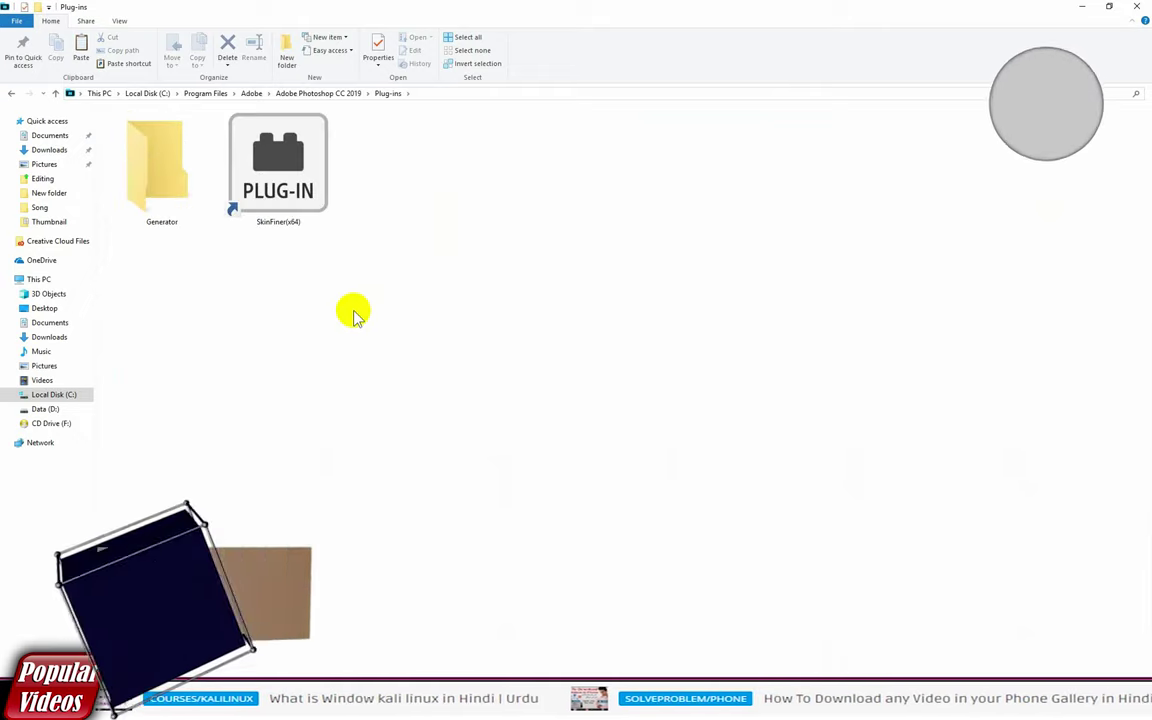
ctrl+scroll(355, 315, up, 2)
click(373, 203)
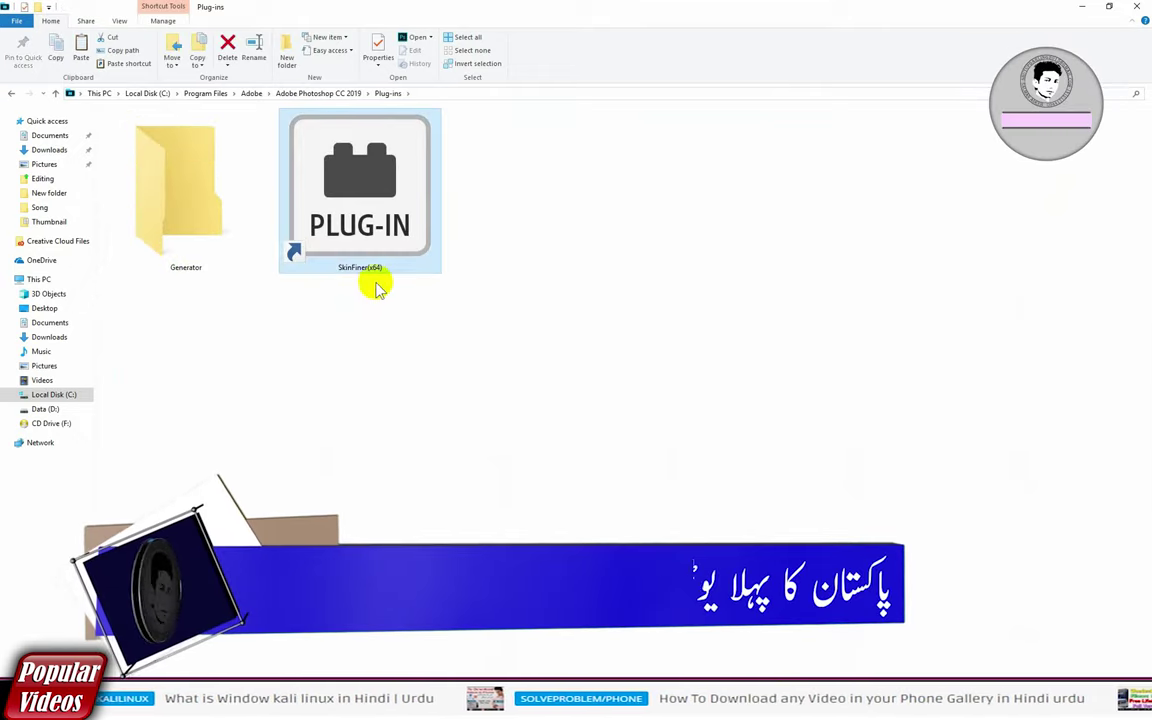
double_click(162, 244)
key(alt+Left)
- Cancel deleting Generator and create a new folder in Plug-ins with admin approval
key(Delete)
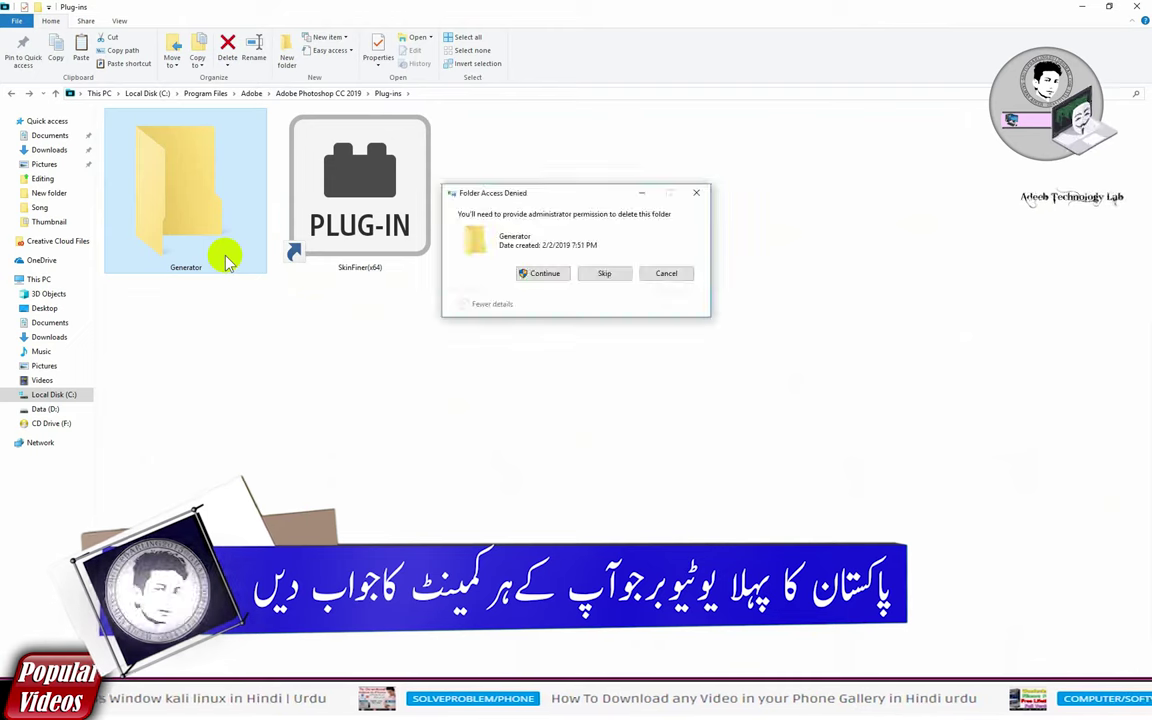
click(684, 275)
click(461, 398)
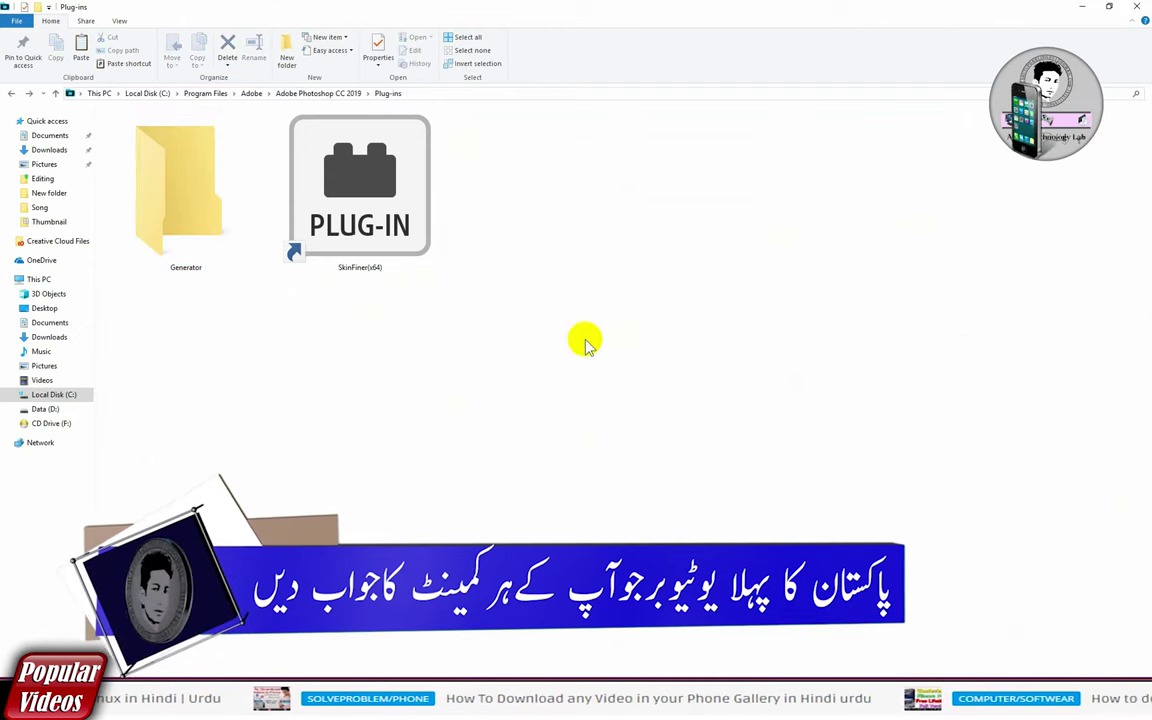
key(ctrl+v)
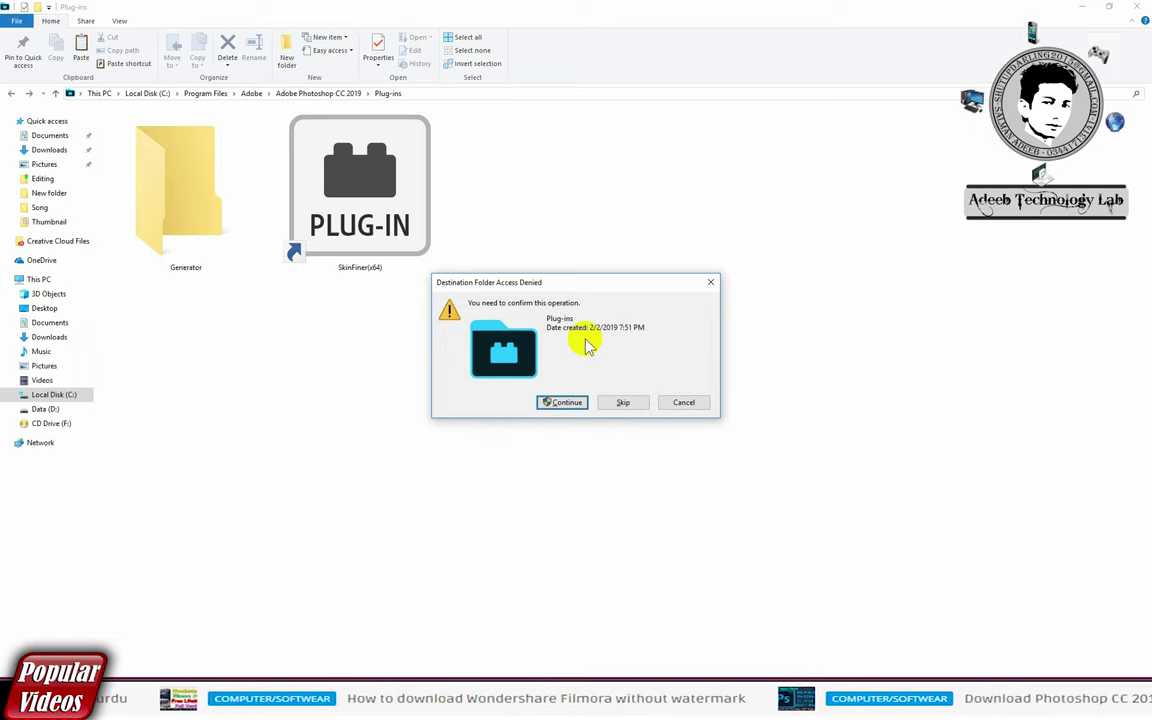
key(Return)
text(Oil)
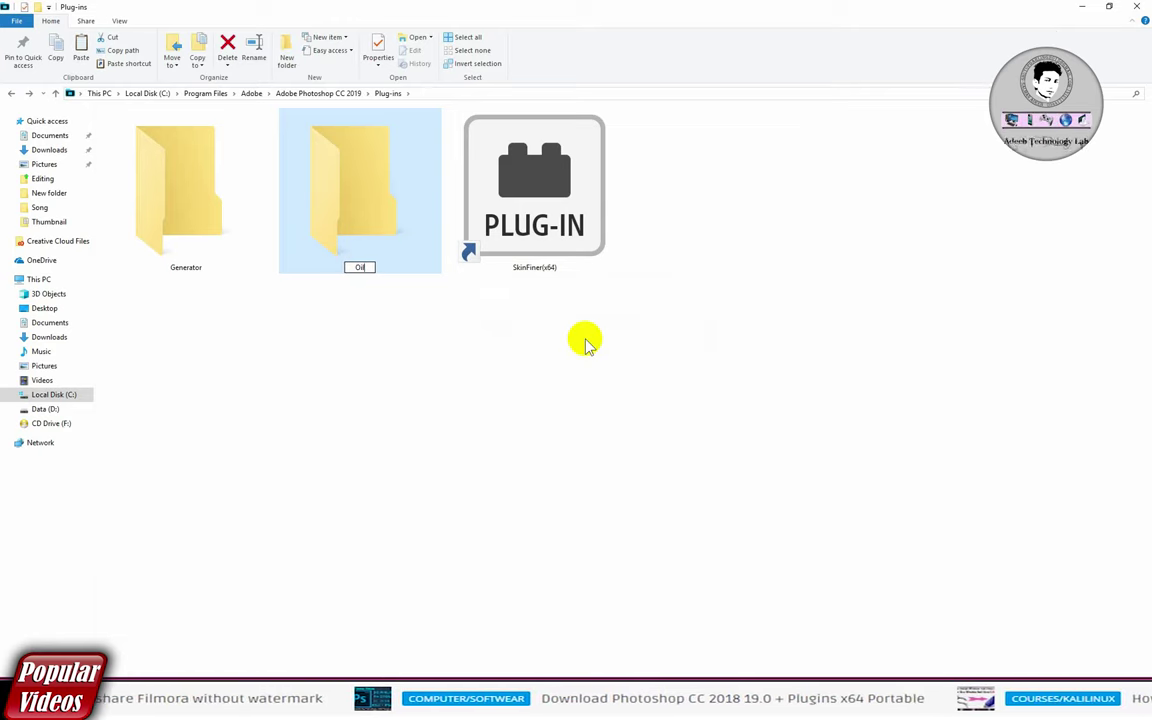
- Paste the six GREYCstoration files into the Oil folder, granting permission
key(Return)
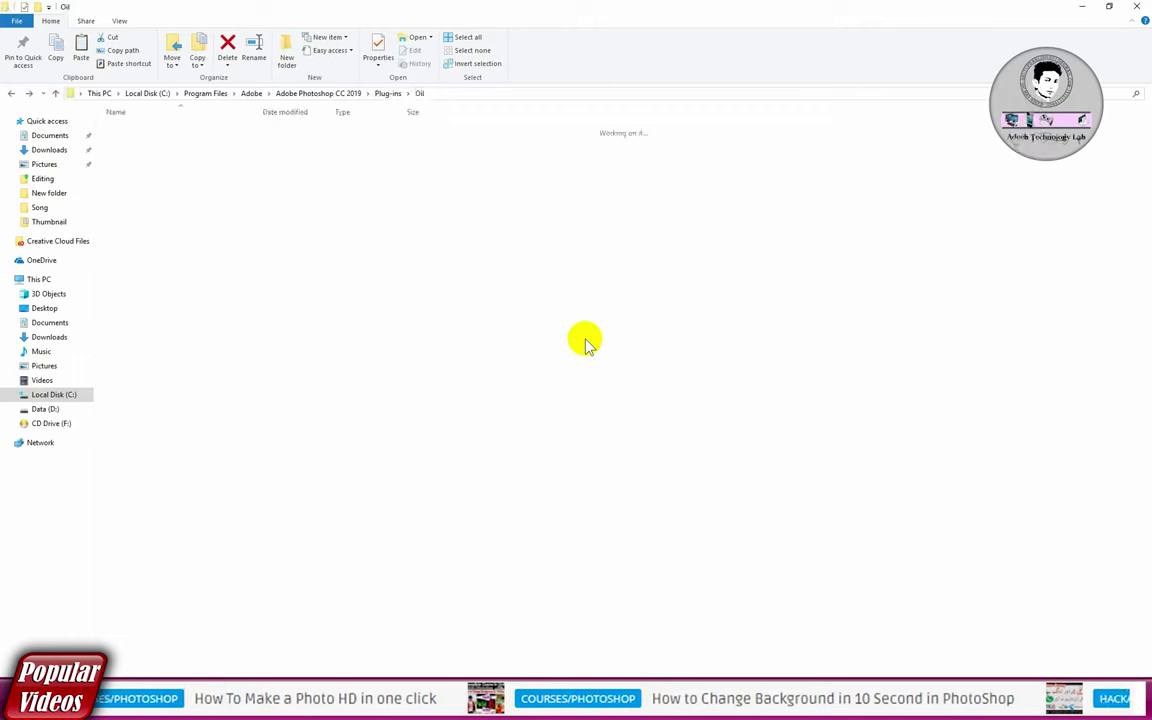
right_click(433, 222)
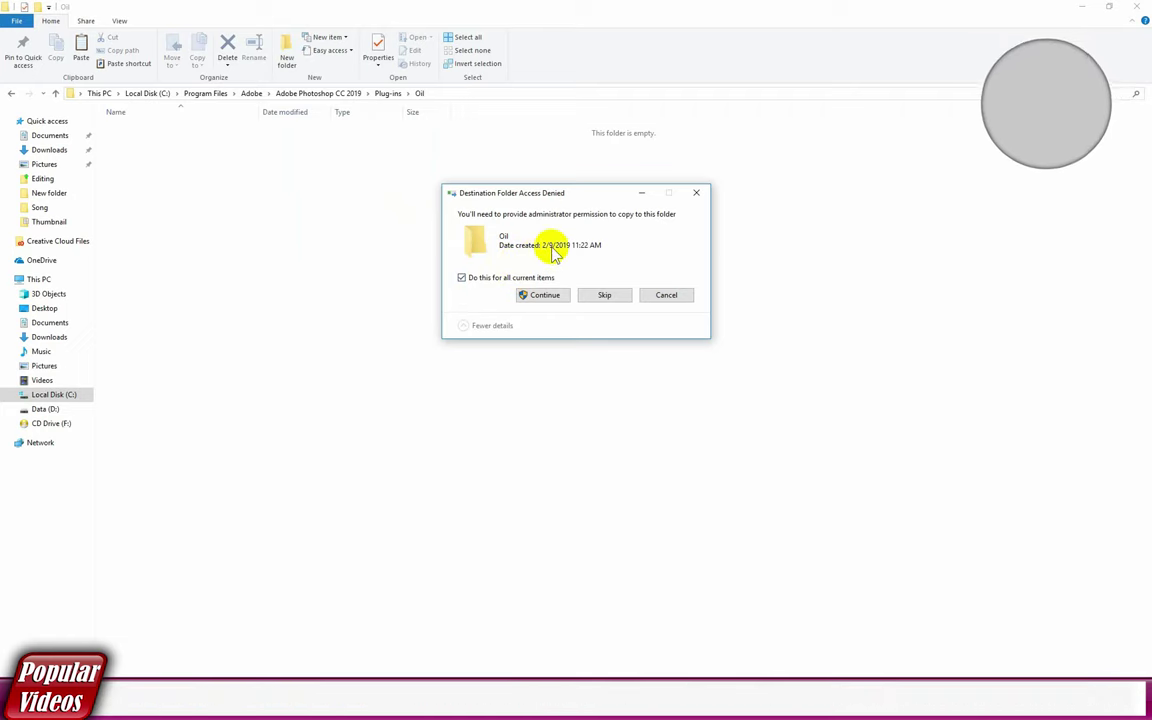
click(541, 296)
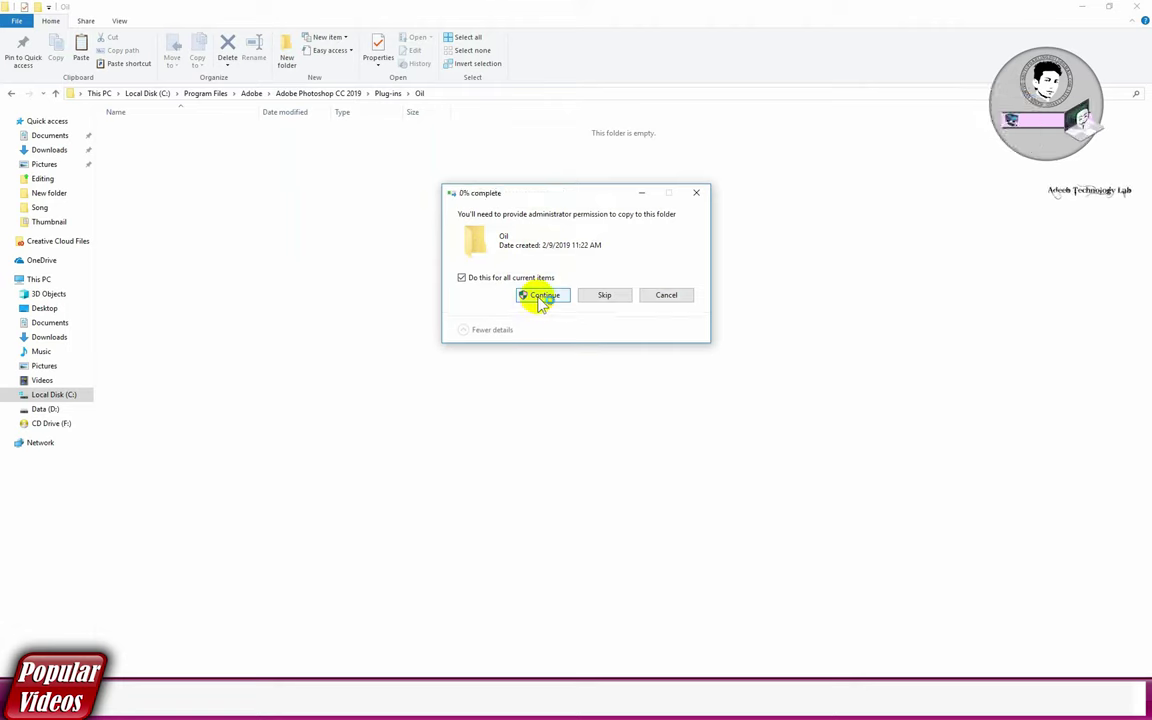
click(375, 280)
- View the GreyC_s_point reference image, then close the viewer and the Oil folder window
ctrl+scroll(366, 282, up, 2)
ctrl+scroll(366, 283, up, 2)
ctrl+scroll(366, 283, up, 2)
ctrl+scroll(366, 283, up, 2)
ctrl+scroll(366, 283, up, 2)
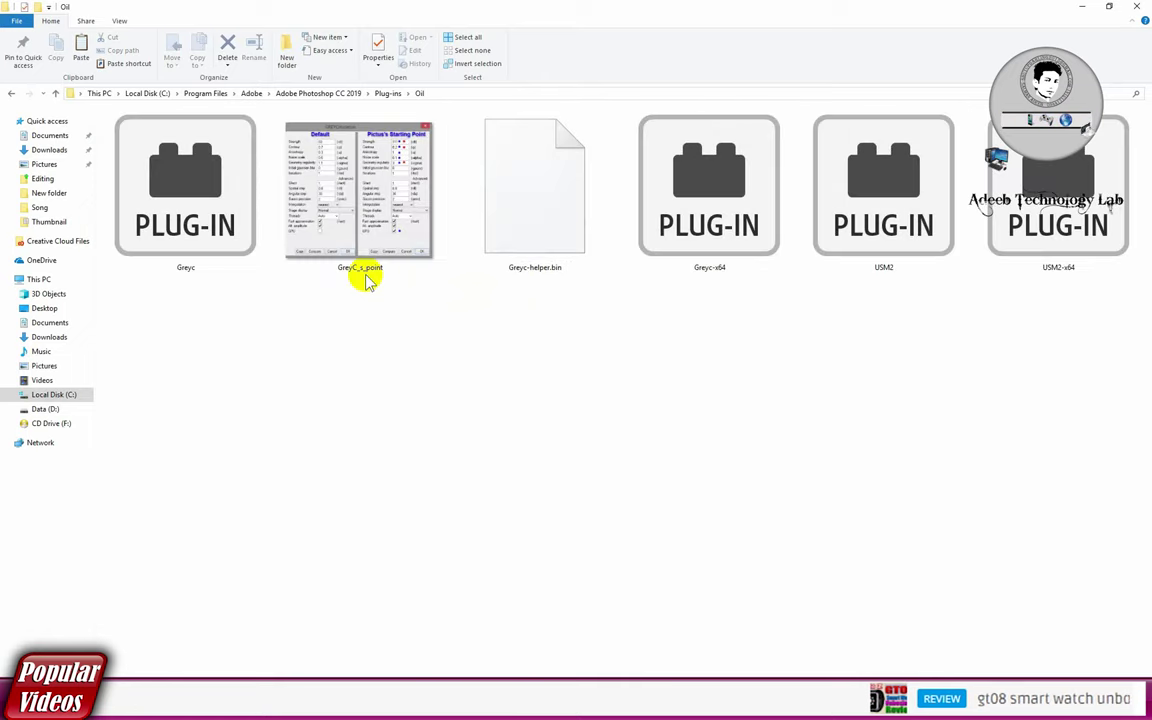
double_click(341, 158)
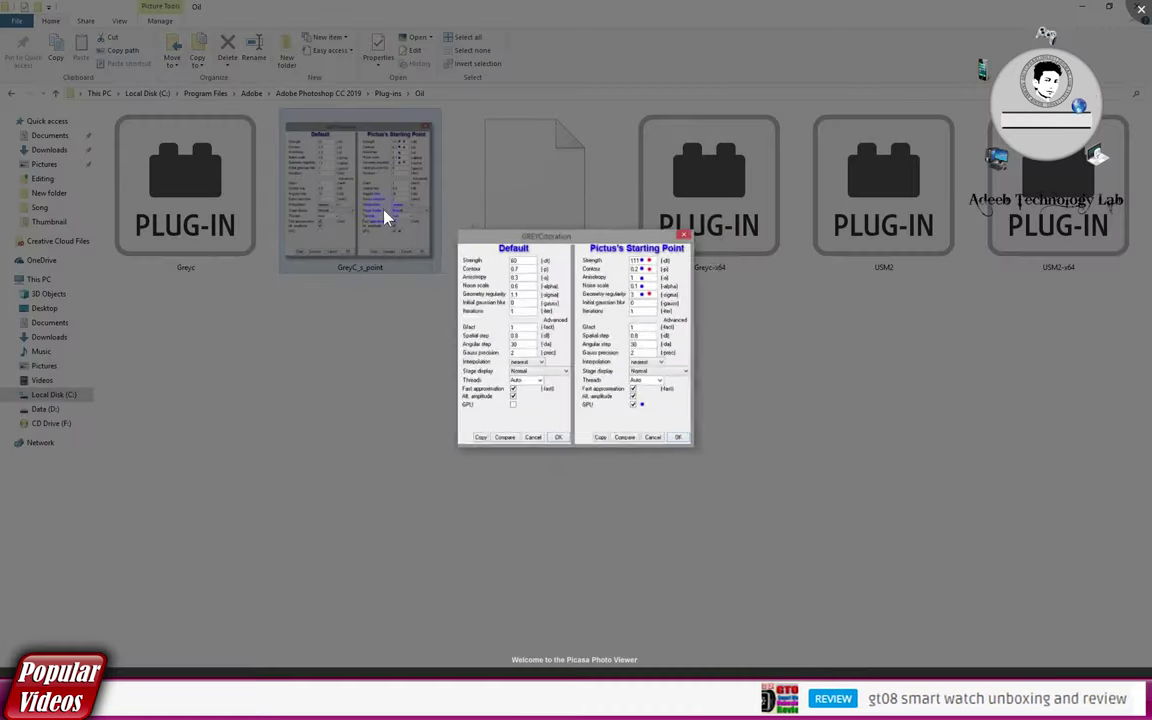
click(856, 377)
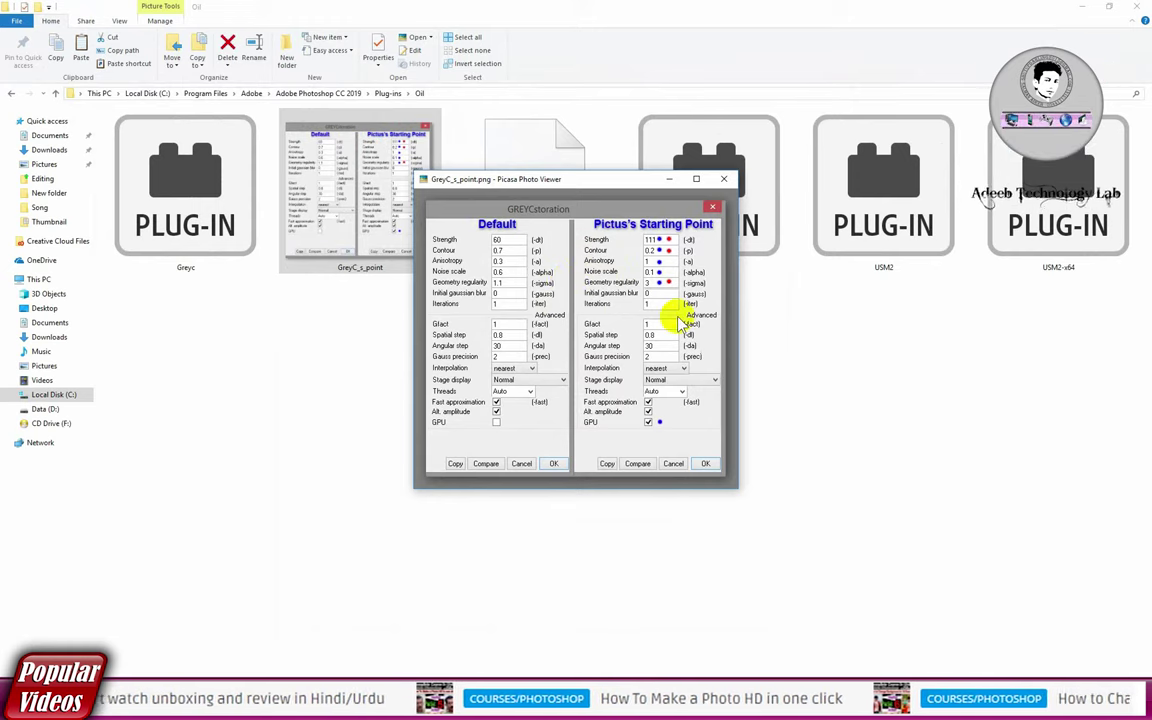
click(724, 179)
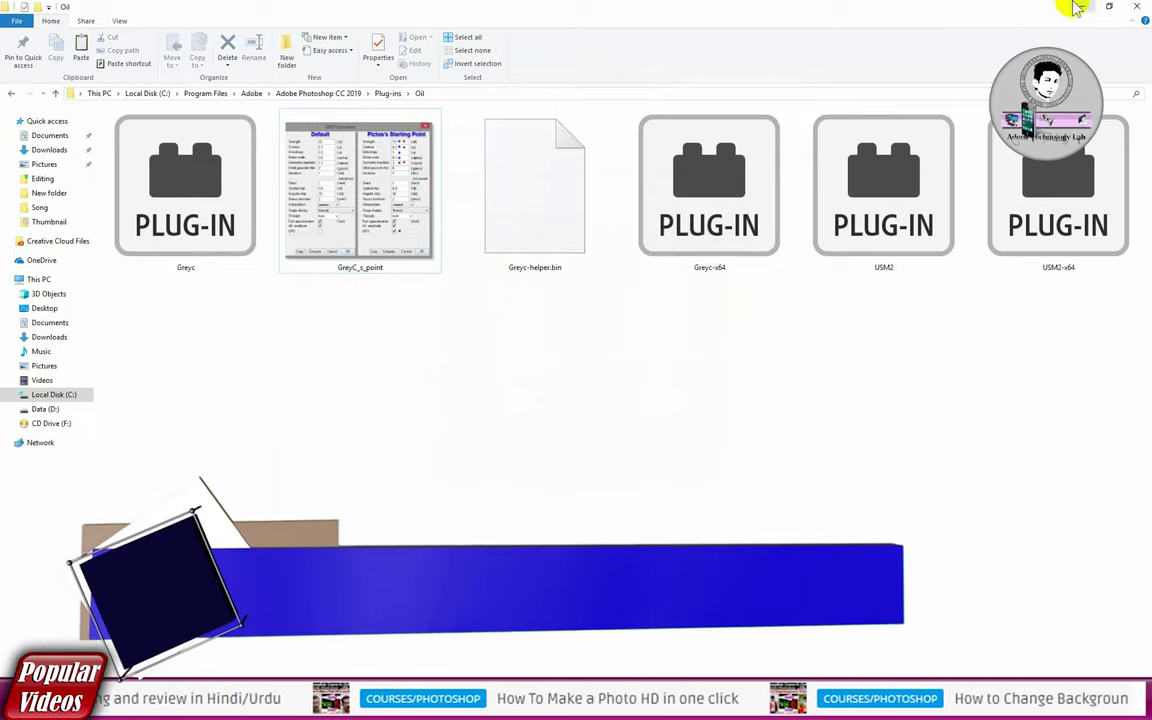
click(1081, 6)
right_click(307, 222)
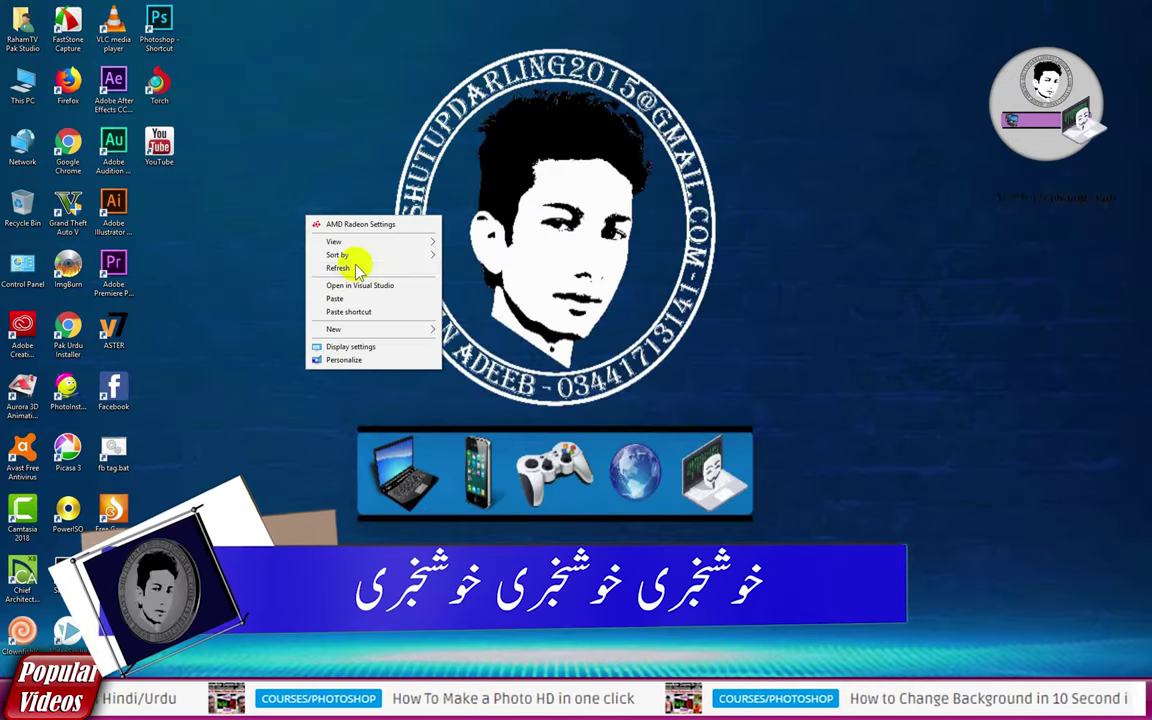
- Refresh the desktop, then dismiss the plug-ins warning with 'Don't show again' ticked
click(358, 262)
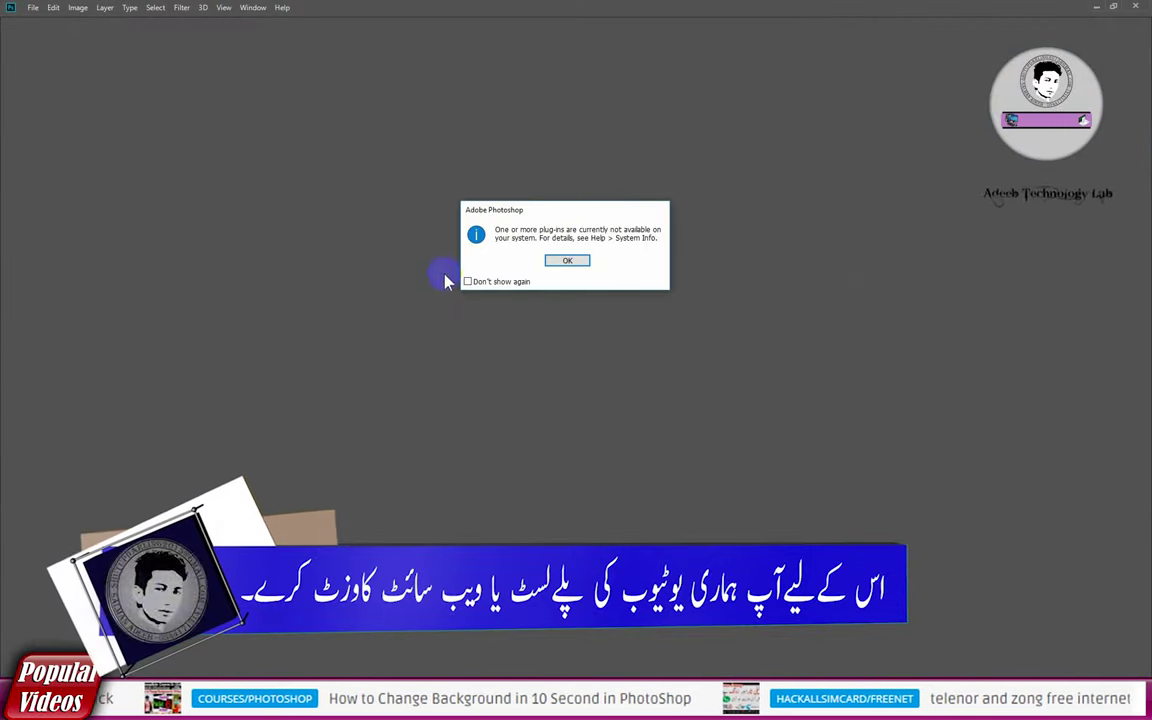
click(468, 281)
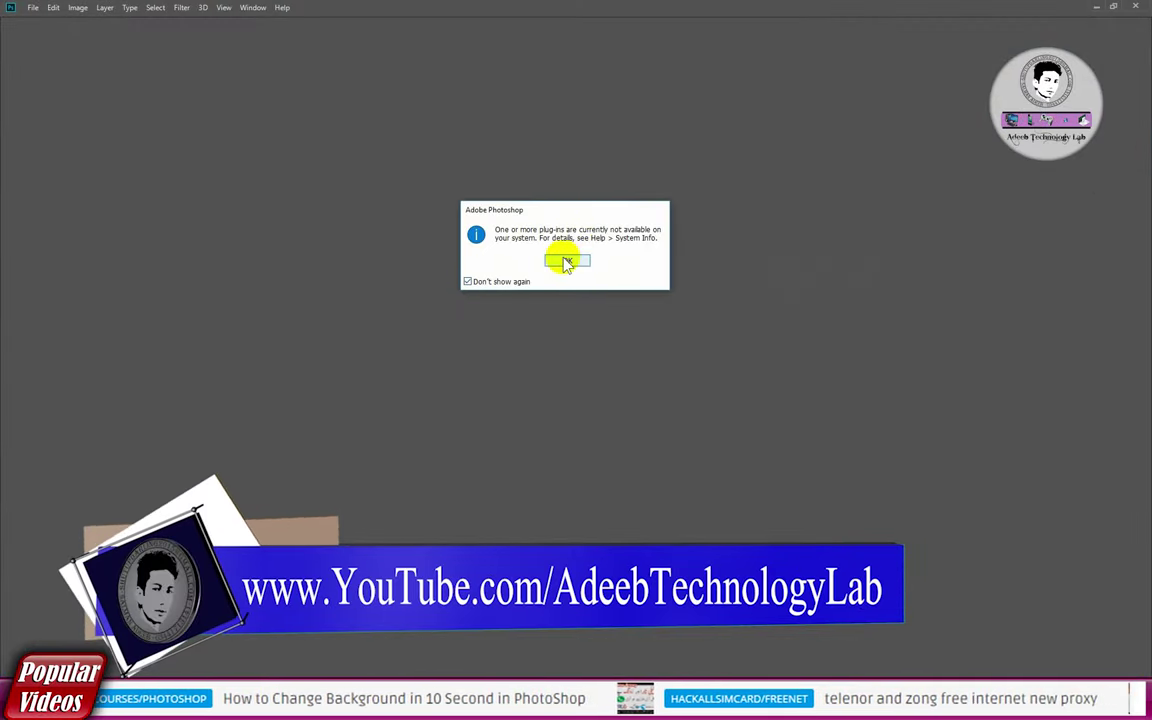
click(570, 263)
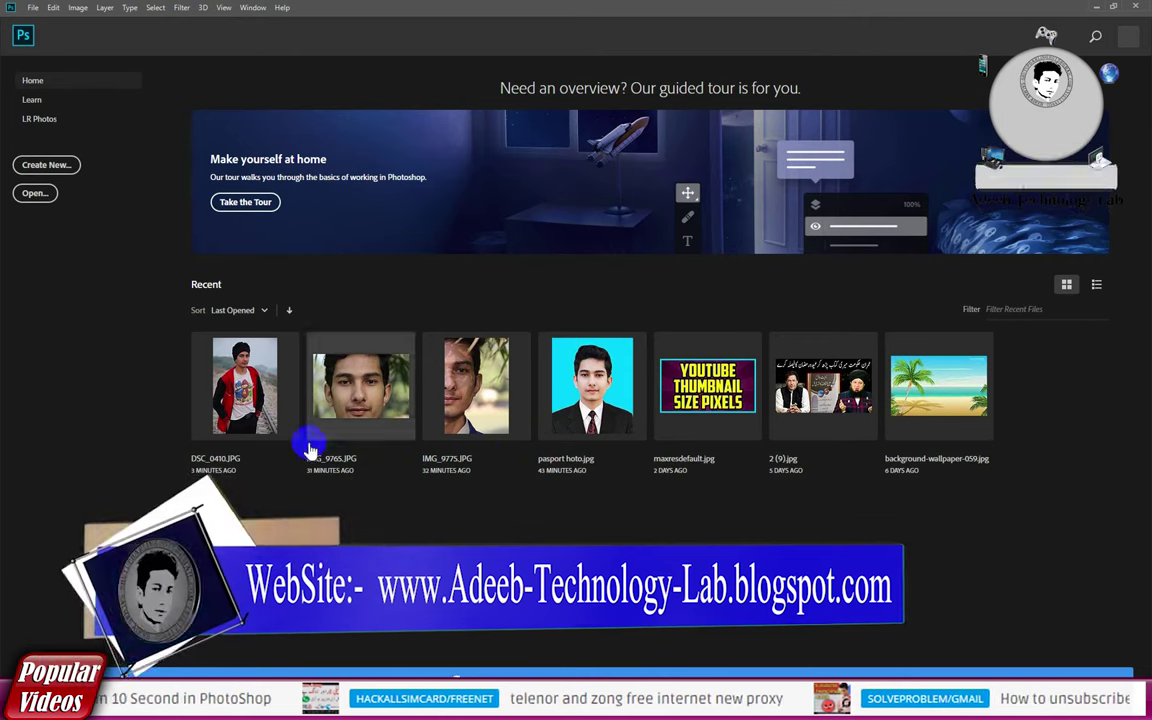
- Open IMG_9765.JPG, launch Filter > Noise > GREYCstoration, and view the GreyC_s_point reference image
click(380, 400)
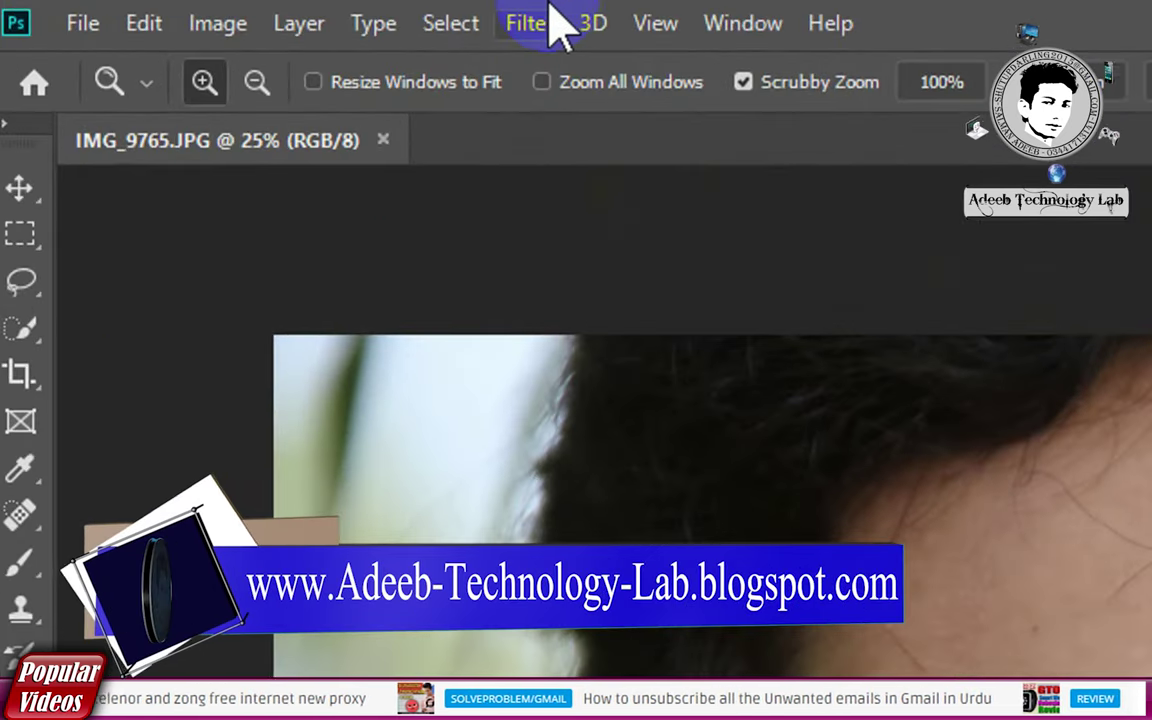
click(528, 30)
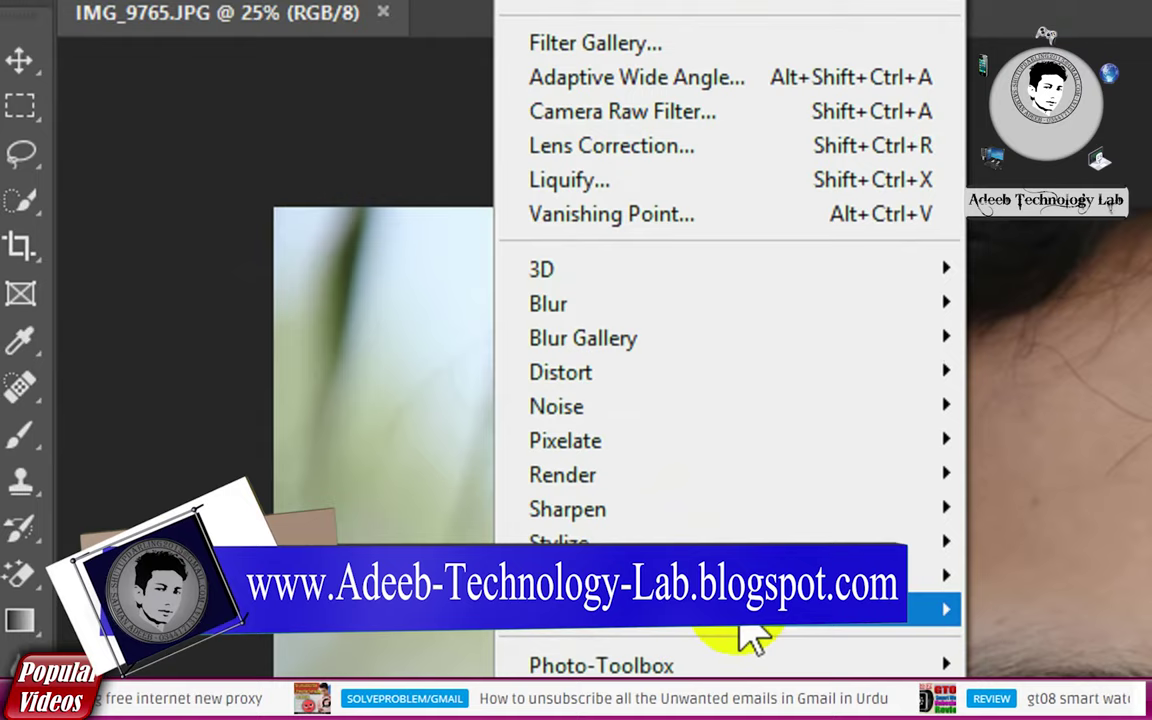
mouse_move(480, 363)
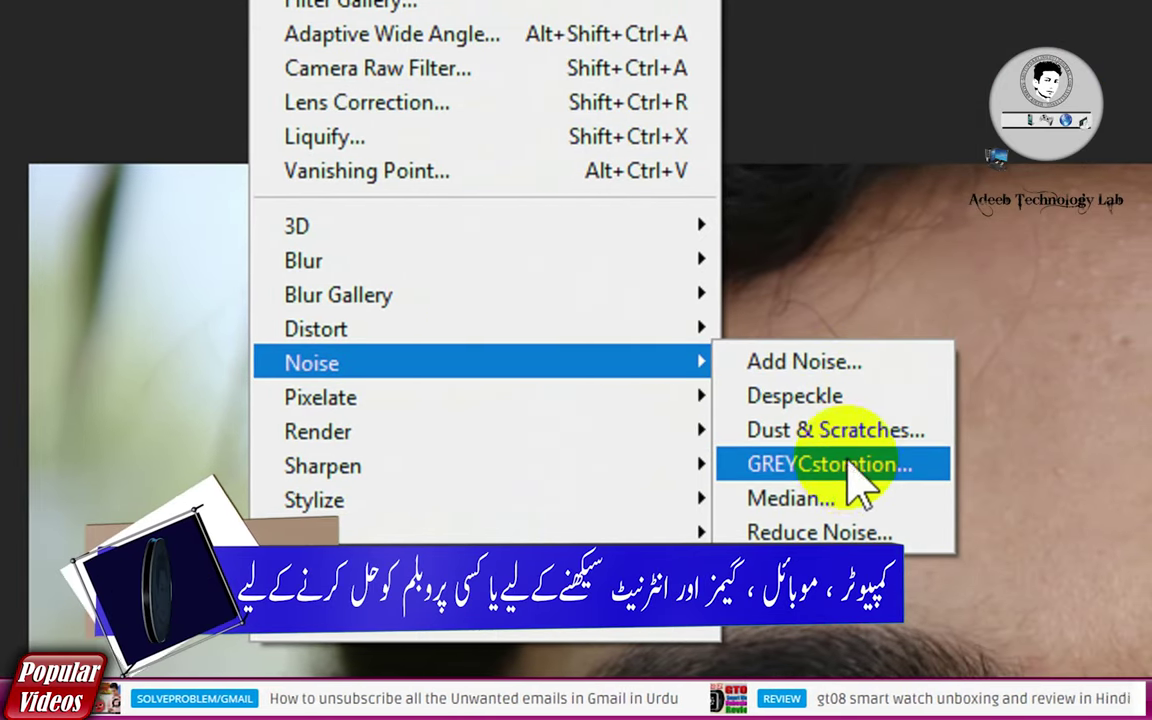
click(843, 466)
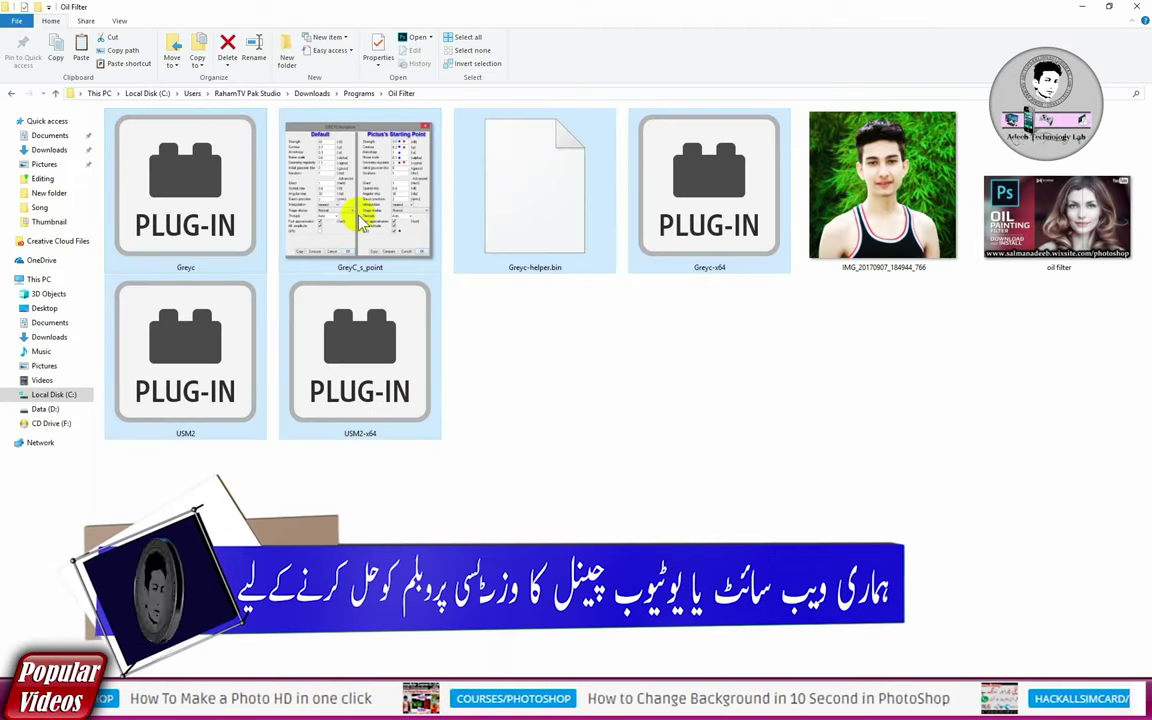
click(365, 220)
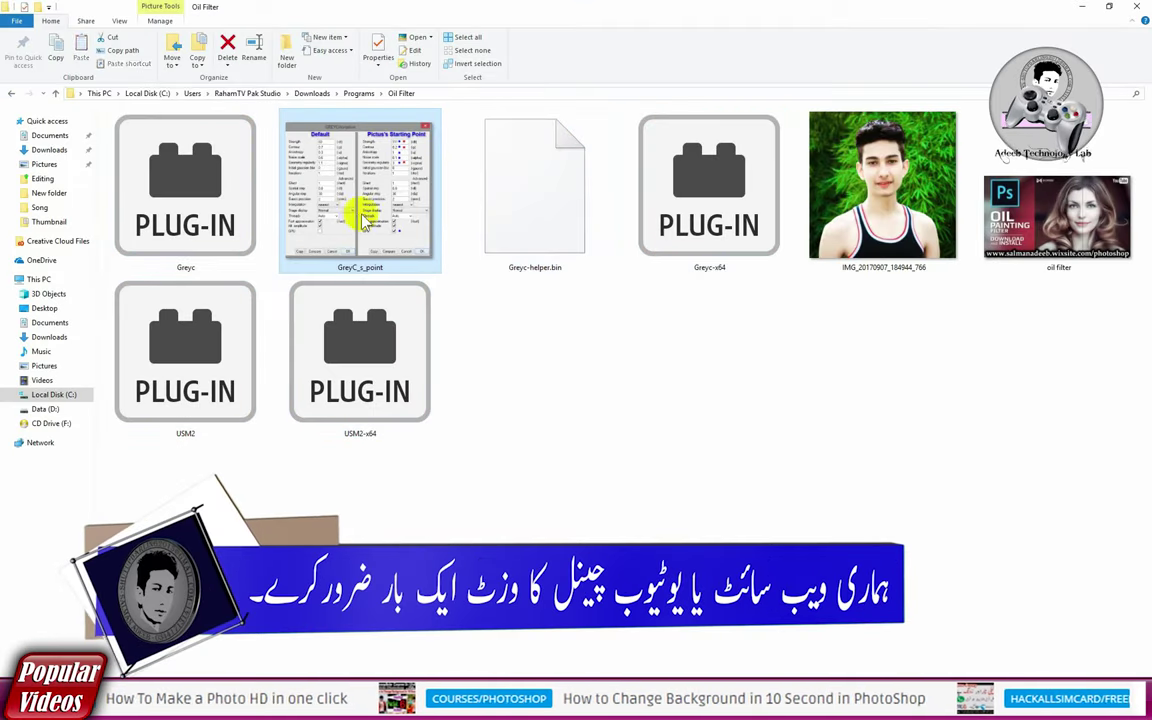
double_click(383, 195)
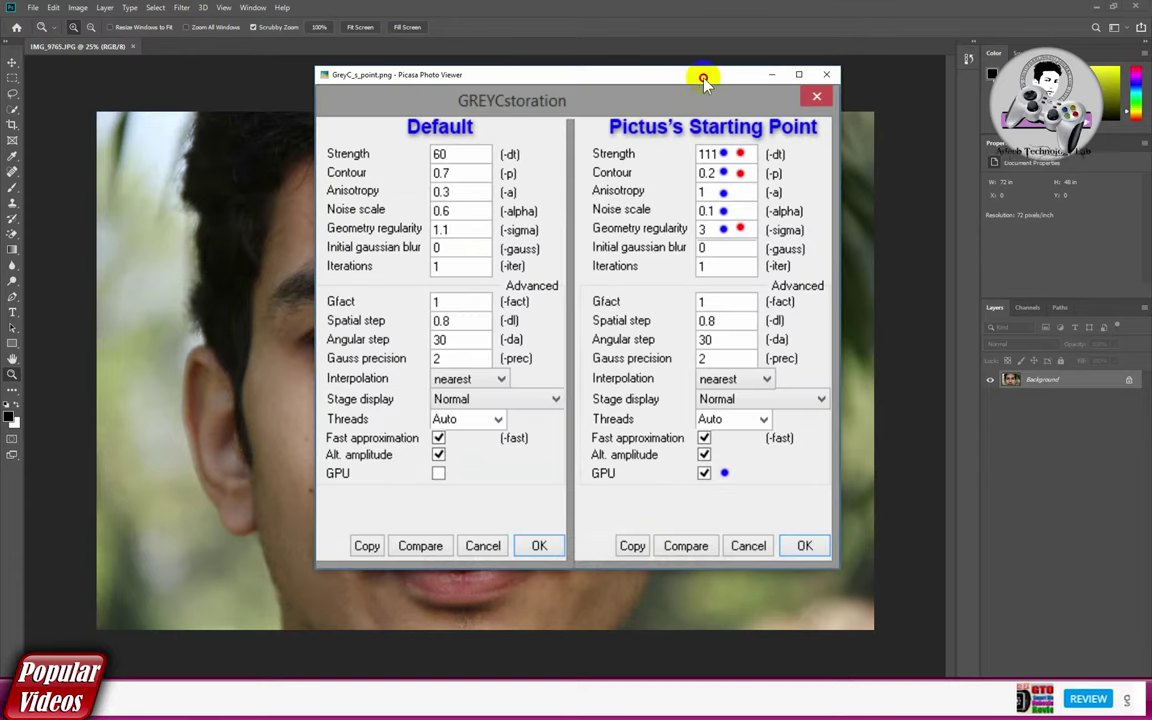
- Compare settings with the reference image, preview the hair, and cancel the GREYCstoration dialog
drag(703, 80, 356, 104)
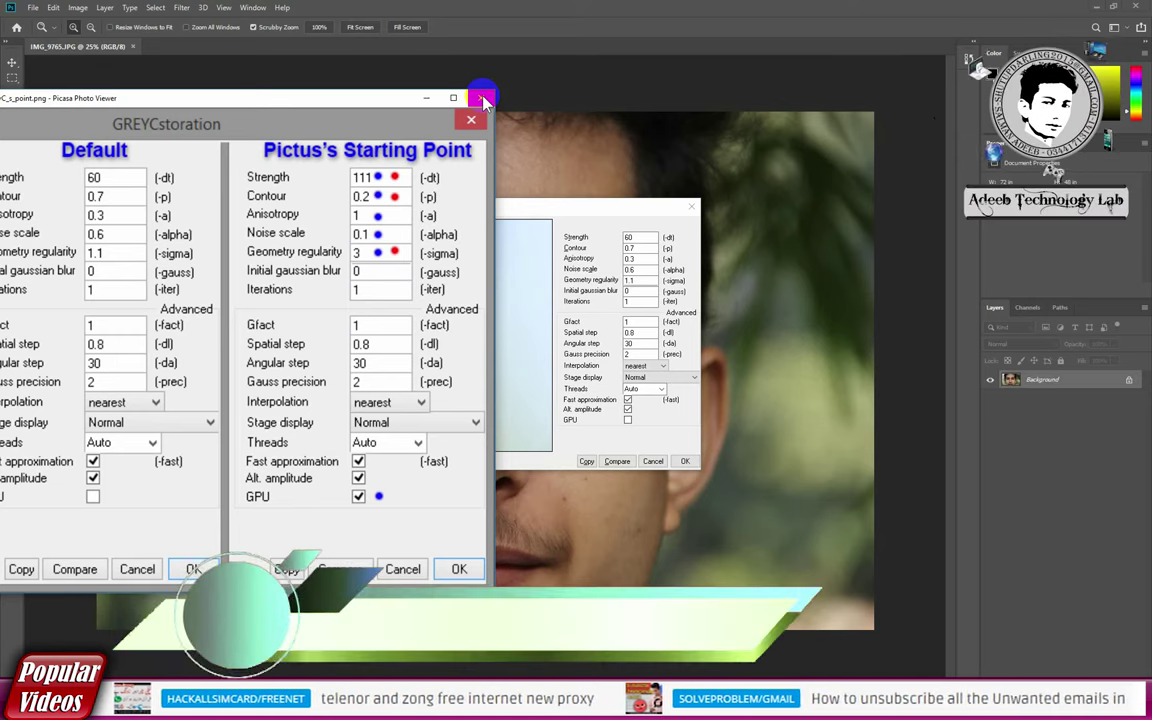
click(482, 100)
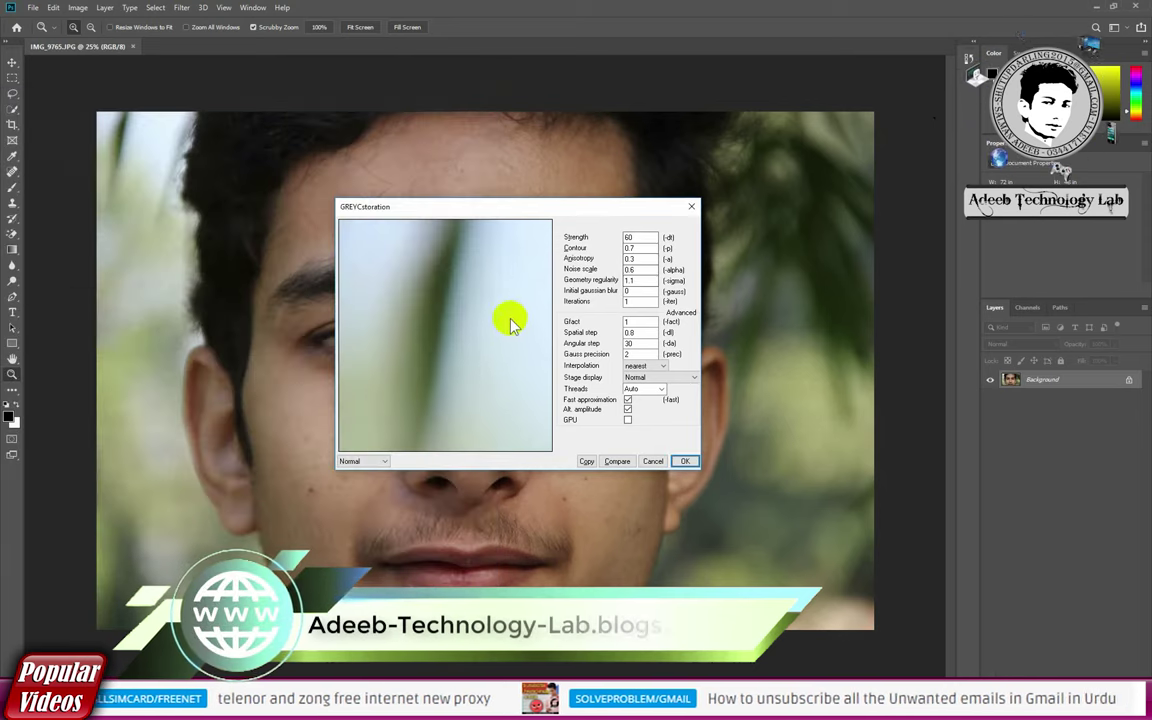
mouse_move(468, 360)
mouse_down()
mouse_move(422, 280)
mouse_move(455, 342)
mouse_move(476, 329)
mouse_move(494, 345)
mouse_move(437, 324)
mouse_move(486, 357)
mouse_move(450, 337)
mouse_move(473, 340)
mouse_up()
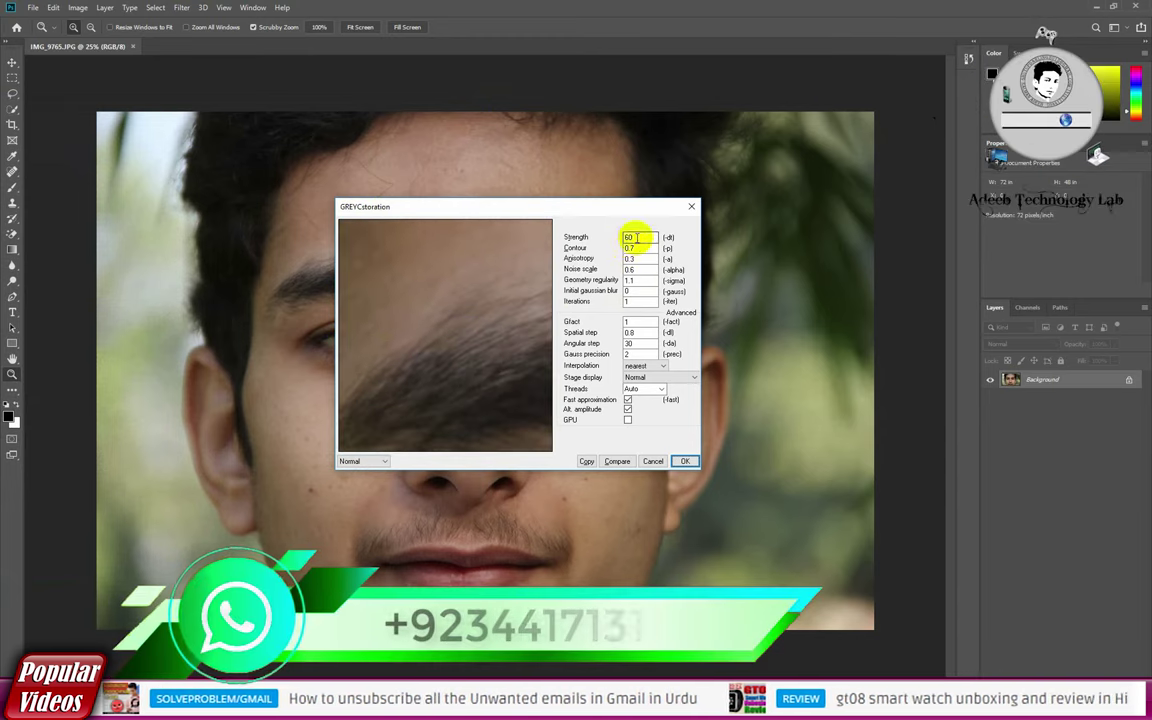
click(661, 463)
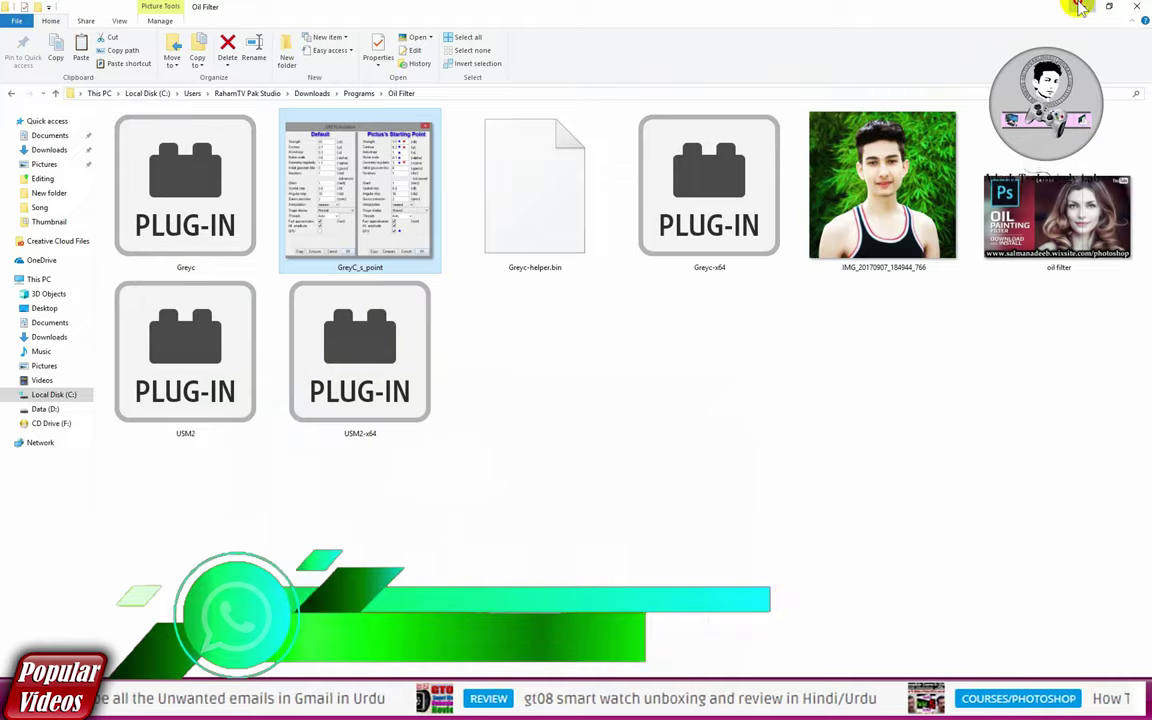
- Minimize the Oil Filter Explorer window and refresh the desktop
click(1080, 7)
right_click(905, 199)
click(946, 249)
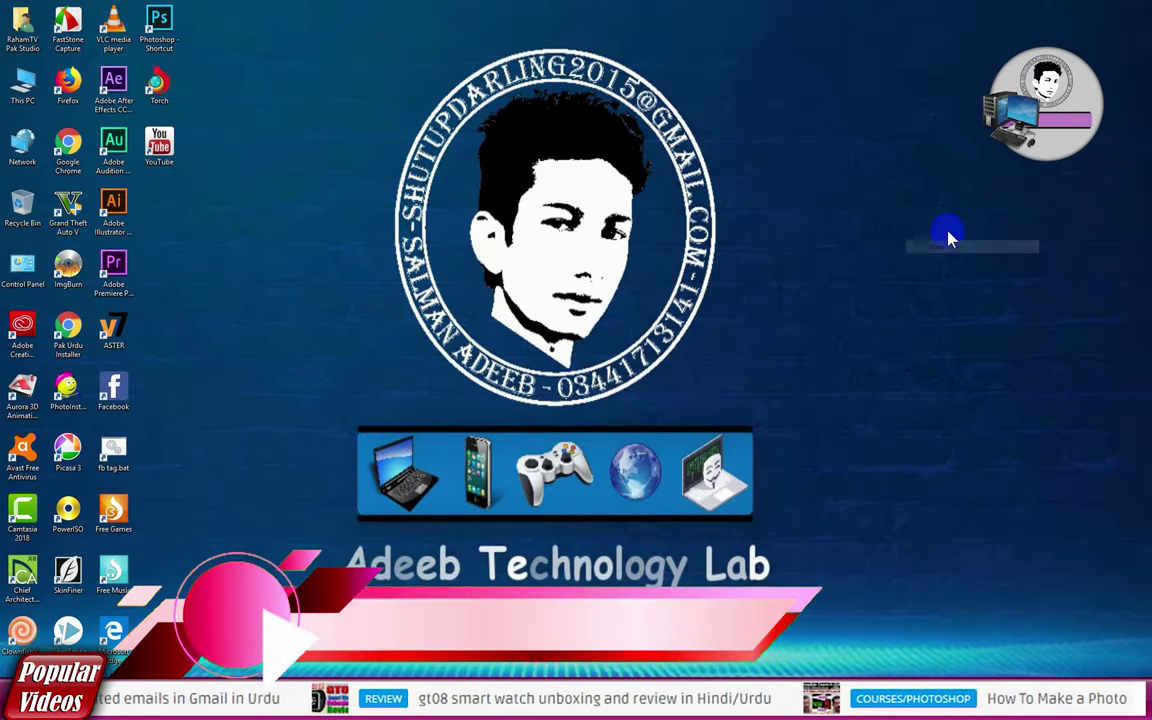